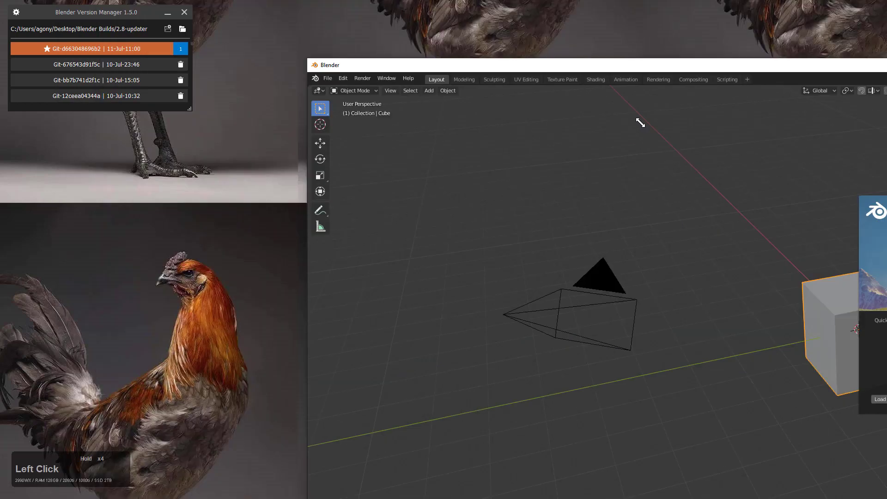
Step: Maximize the Blender window and save the quick setup with the spacebar action set to Search
left_click_drag(378, 66, 755, 136)
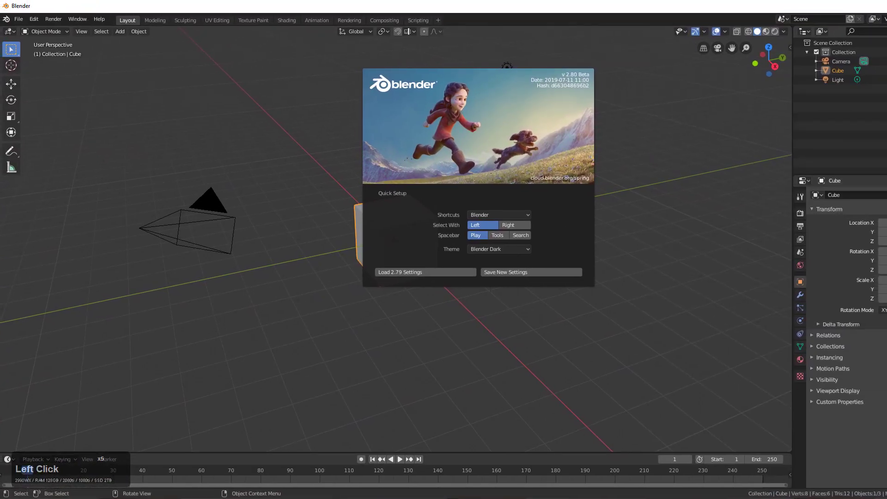
left_click_drag(444, 6, 444, 1)
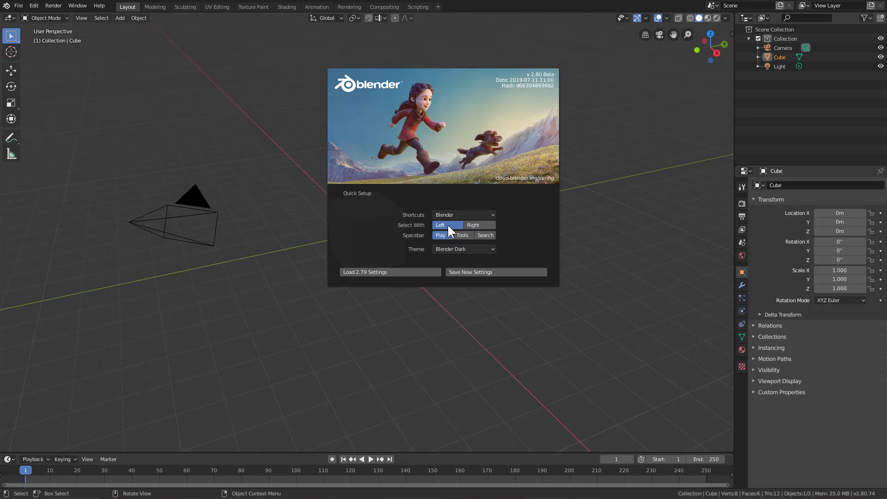
left_click(481, 234)
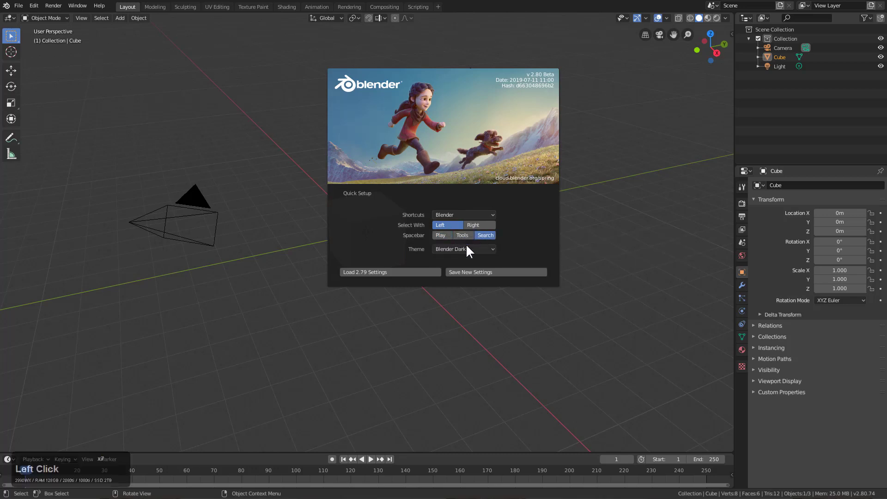
left_click(470, 272)
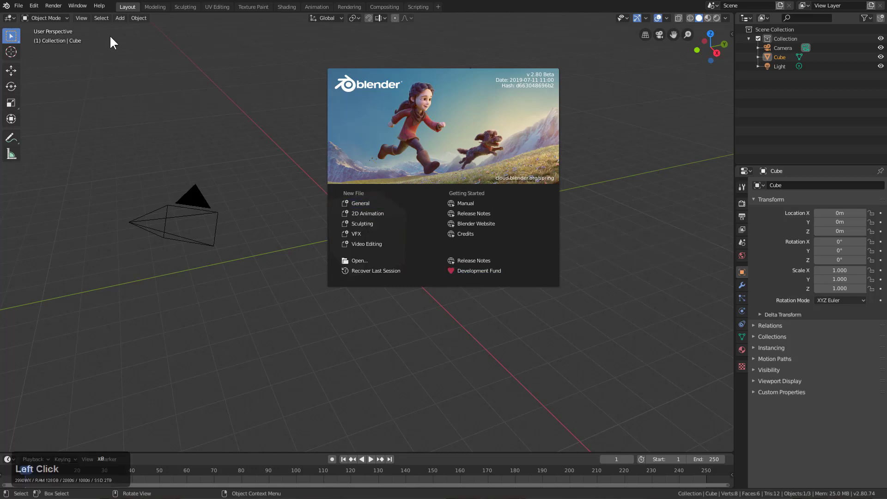
Step: Show the tool settings bar in the 3D viewport's header area
right_click(9, 17)
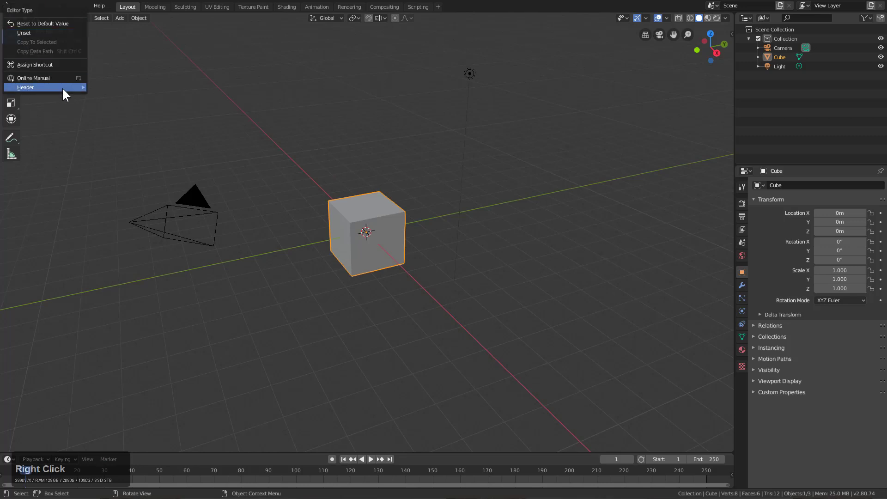
mouse_move(68, 87)
left_click(116, 97)
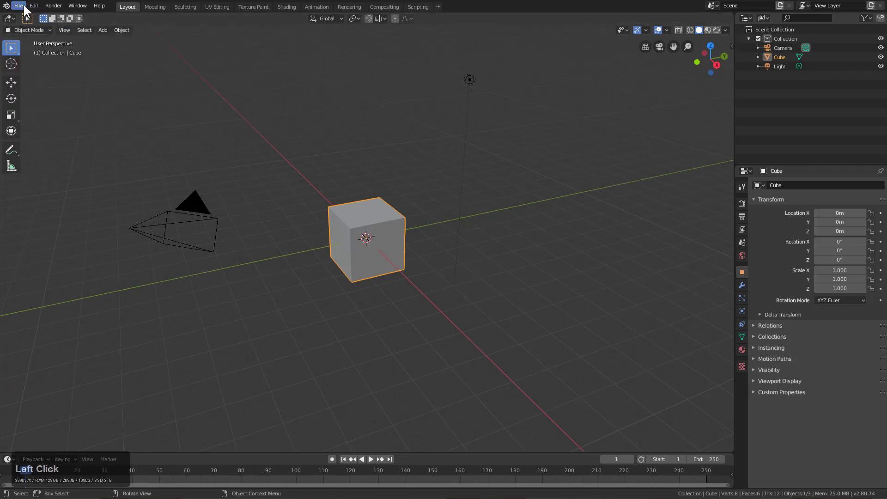
Step: Open the preferences and set the 3D View theme's Object Selected color to light blue
left_click(34, 5)
left_click(66, 129)
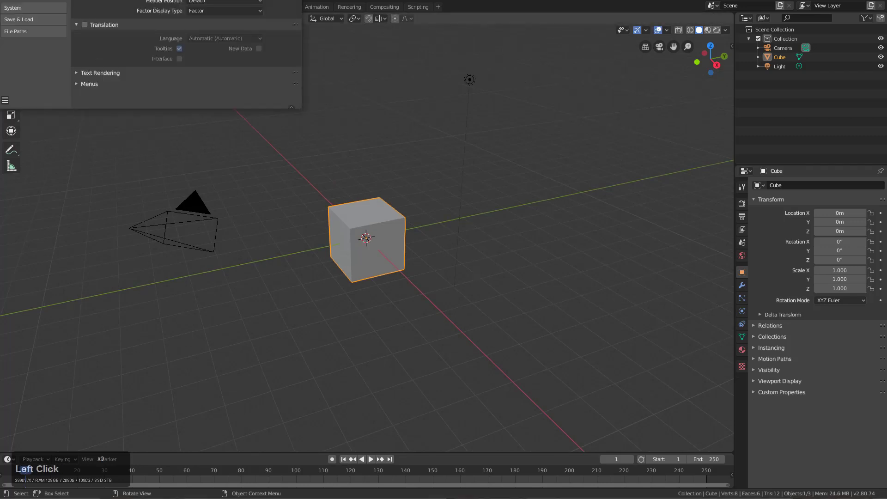
left_click_drag(153, 1, 438, 91)
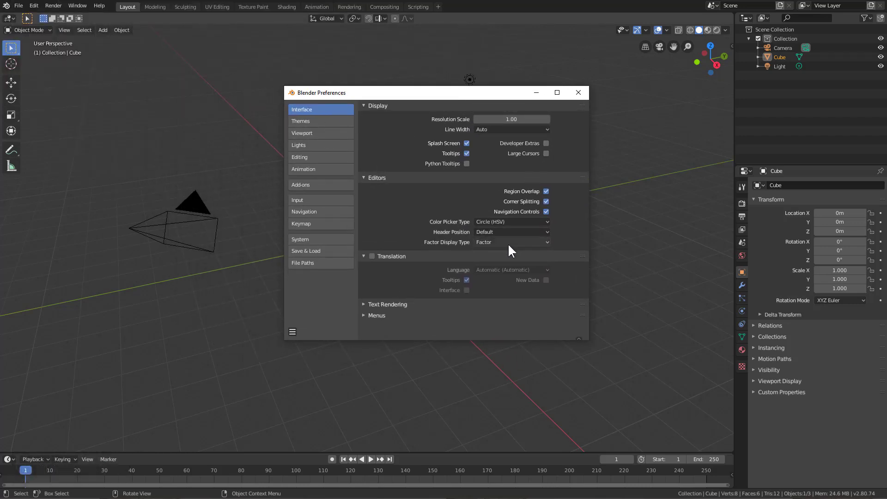
left_click(320, 123)
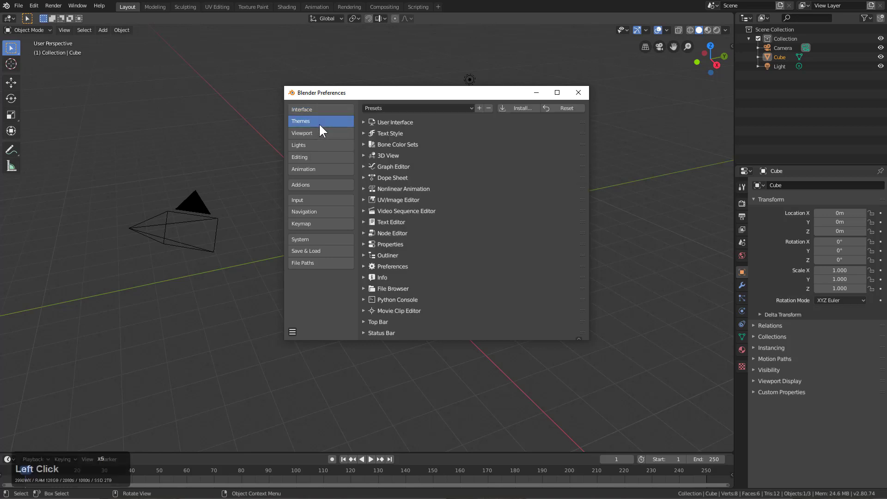
left_click(367, 156)
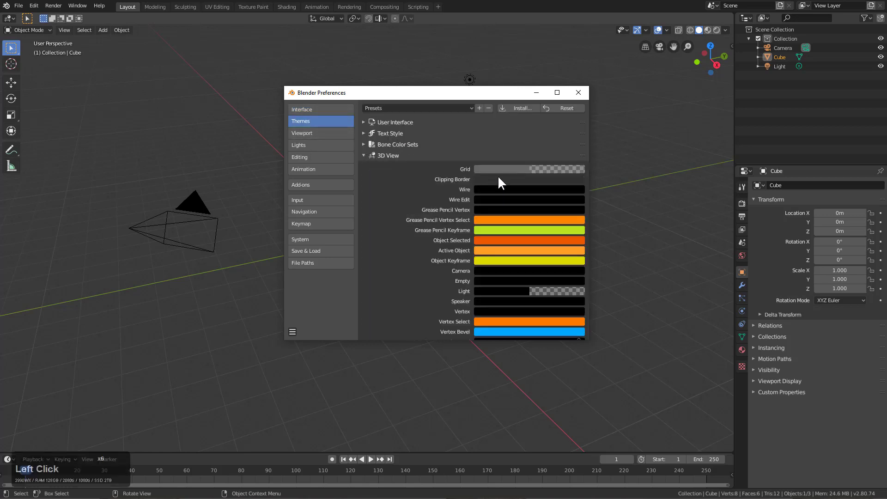
left_click(496, 241)
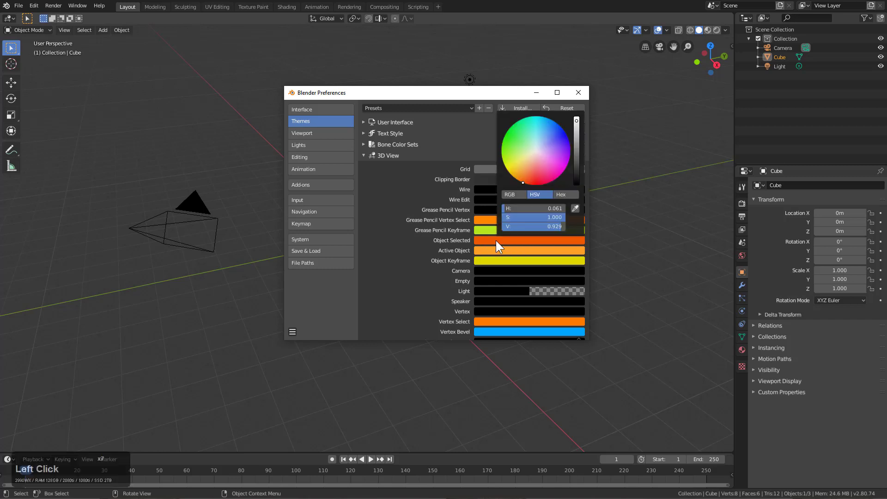
left_click(557, 149)
Step: Set the 3D View theme's Vertex Size to 7 px, Face Dot Size to 5 px and Outline Width to 3 px
scroll(453, 271, "down", 3)
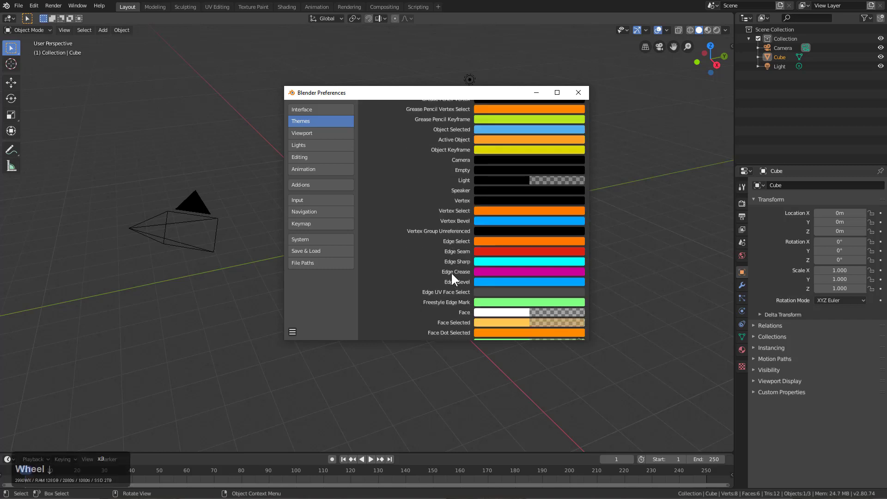
scroll(451, 273, "down", 5)
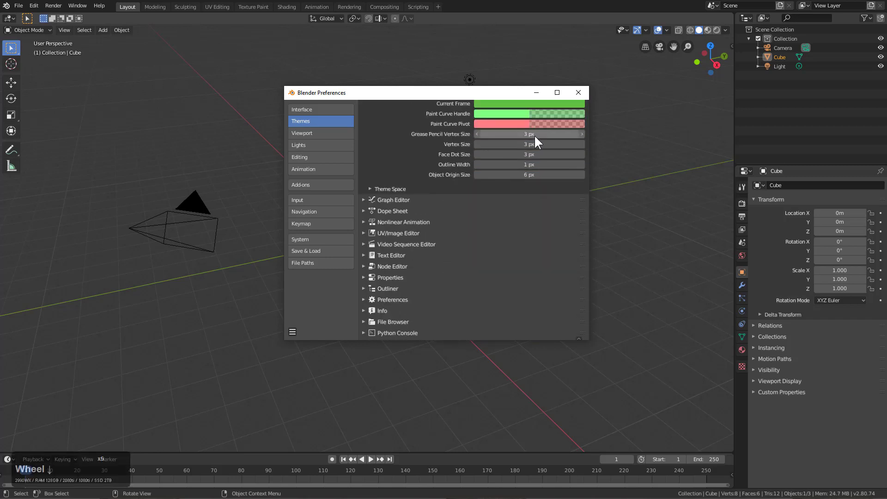
left_click(582, 145)
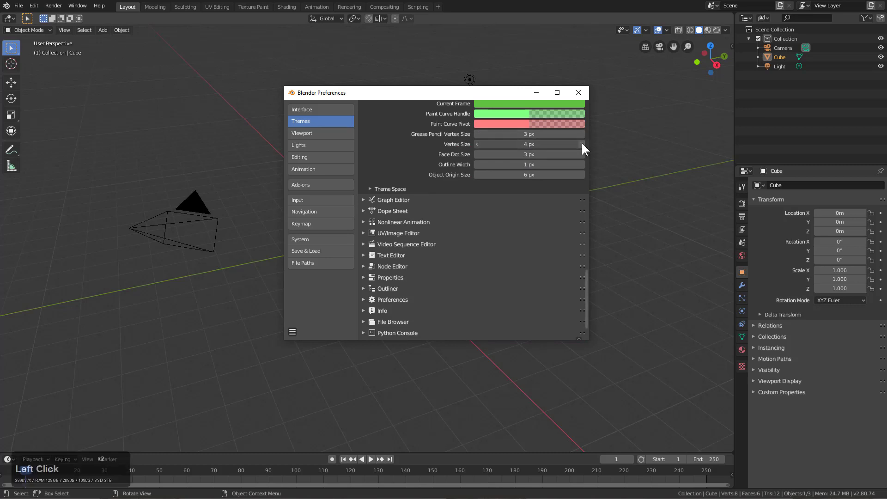
left_click(582, 145)
left_click(582, 145)
left_click(582, 145)
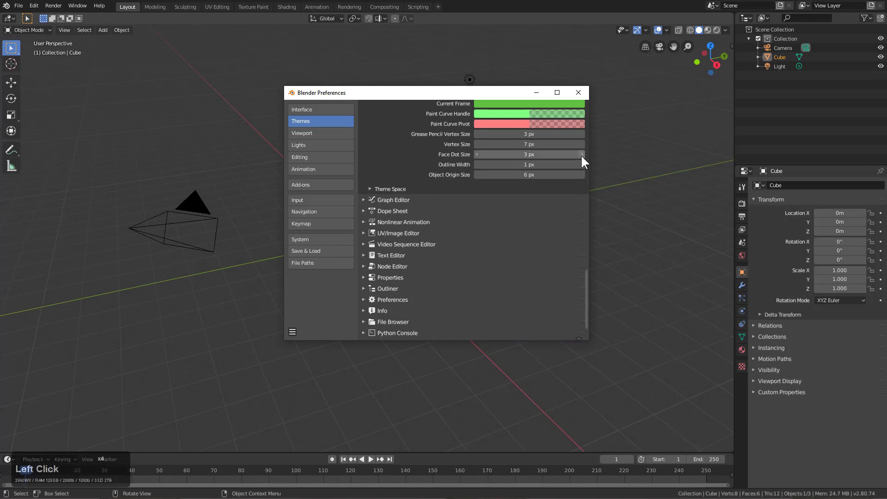
double_click(581, 155)
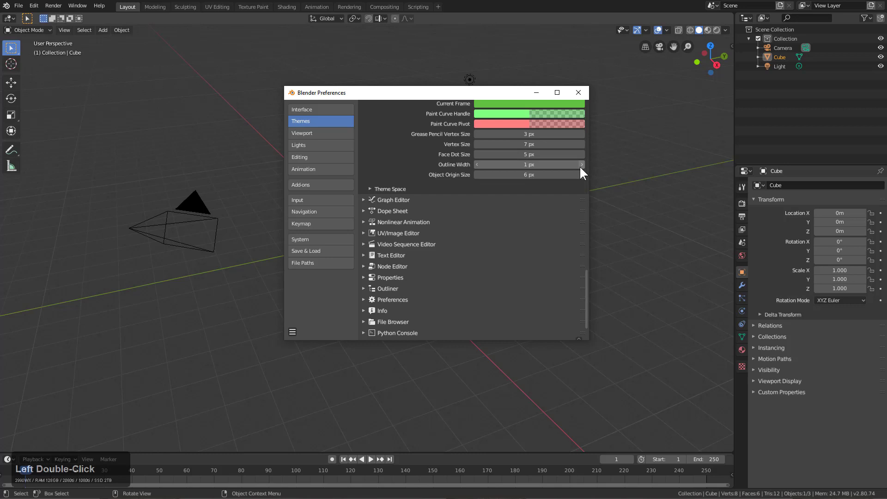
left_click(582, 165)
left_click(581, 164)
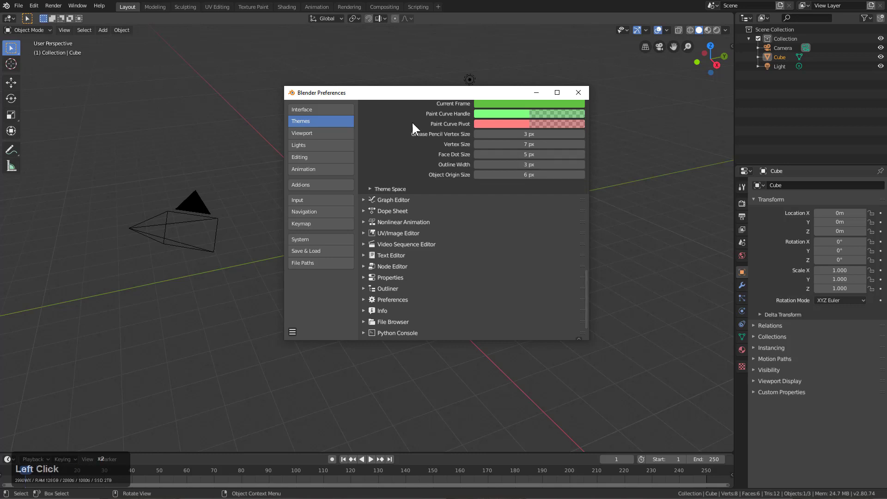
scroll(389, 131, "up", 1)
Step: Set the viewport quality preferences to MultiSample: 4 for Multisampling and MultiSample: 8 for Grease Pencil Multisampling
left_click(319, 133)
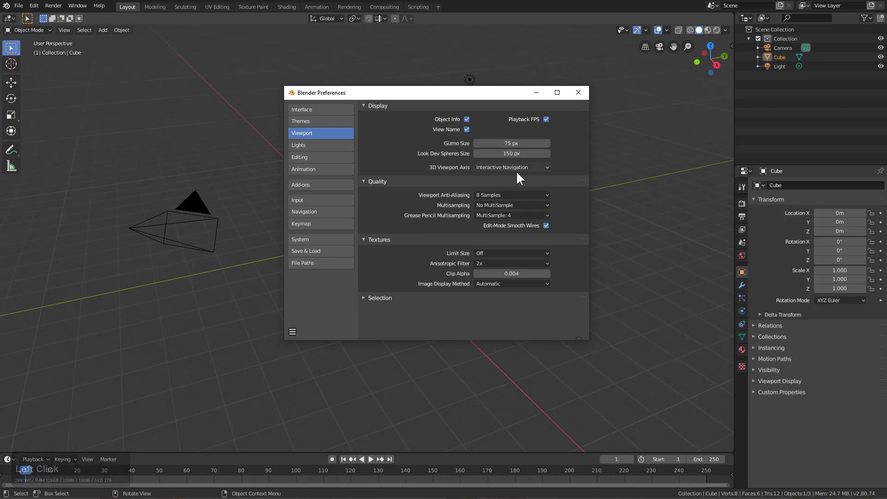
left_click(507, 204)
left_click(500, 236)
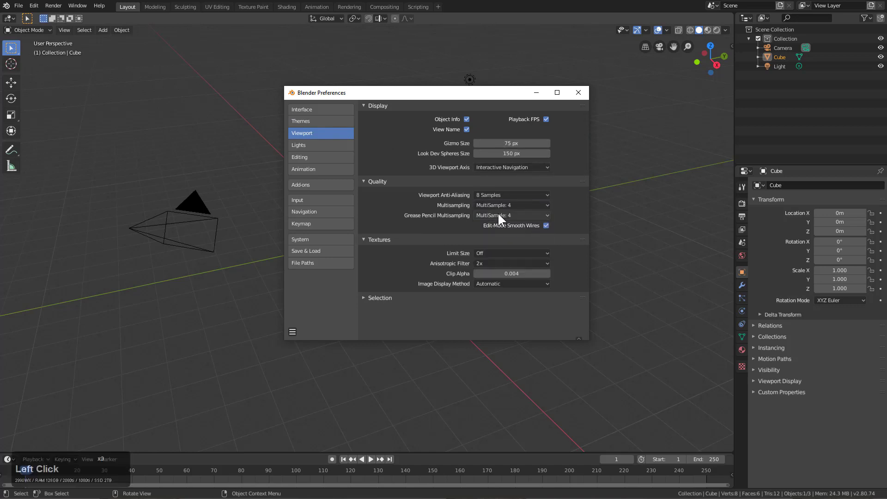
left_click(498, 215)
left_click(495, 256)
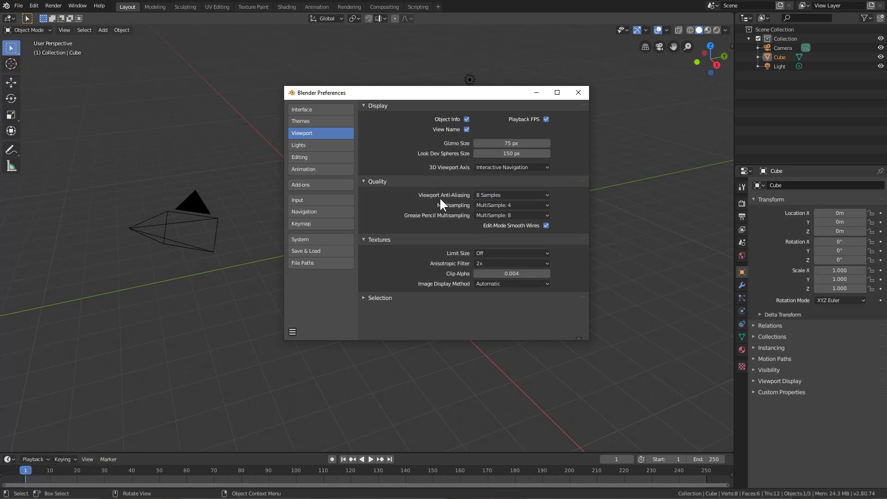
left_click(317, 145)
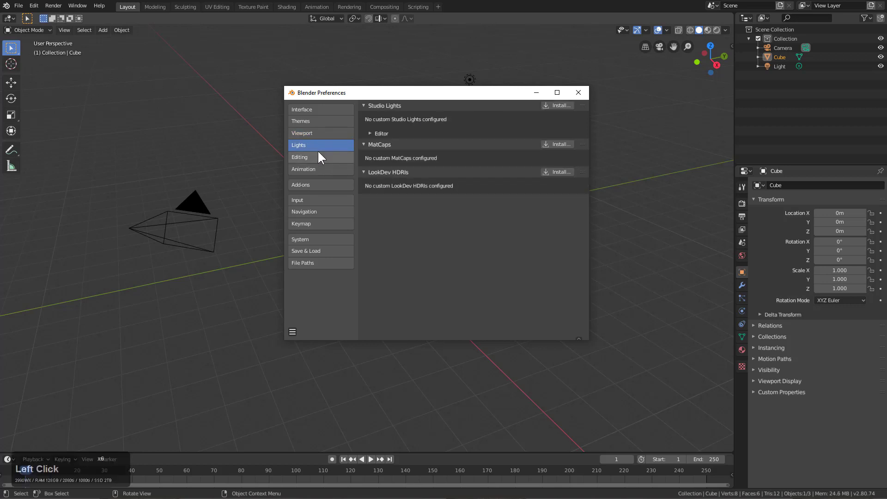
left_click(319, 155)
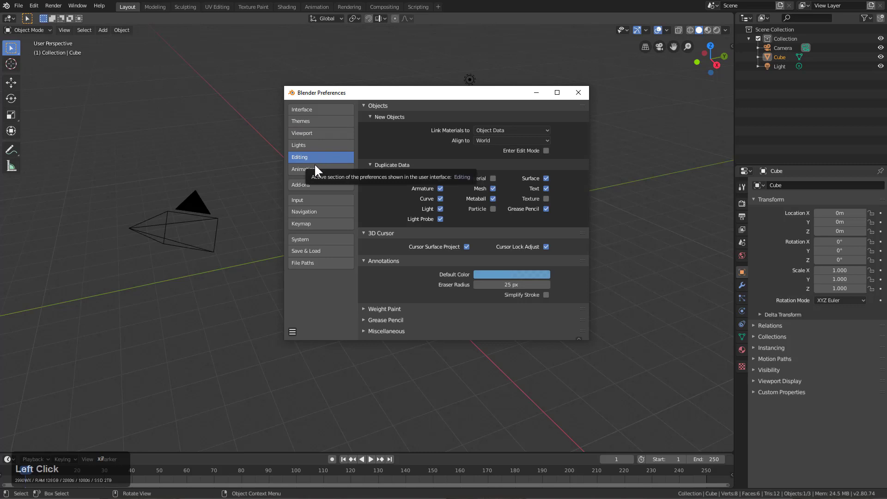
left_click(315, 169)
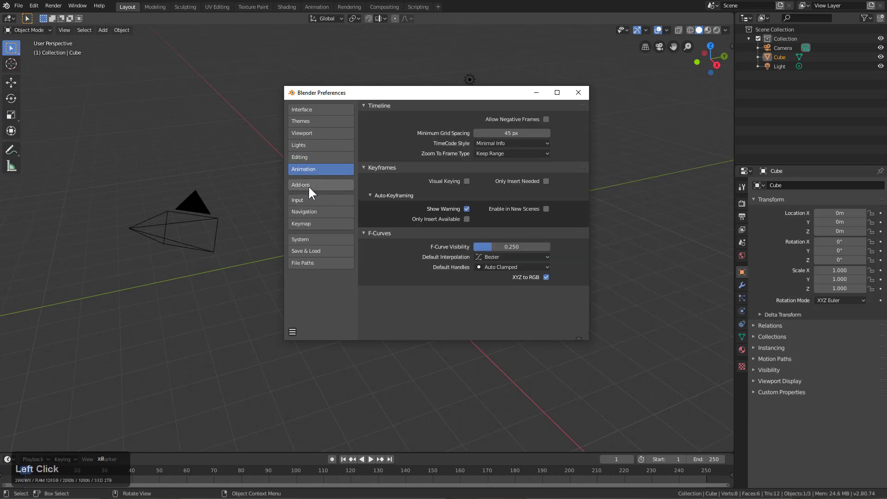
Step: Install the Hard Ops add-on from "(2.8) HOps 0098_1 Californium_32.zip" in D:\_tools and enable it
left_click(307, 186)
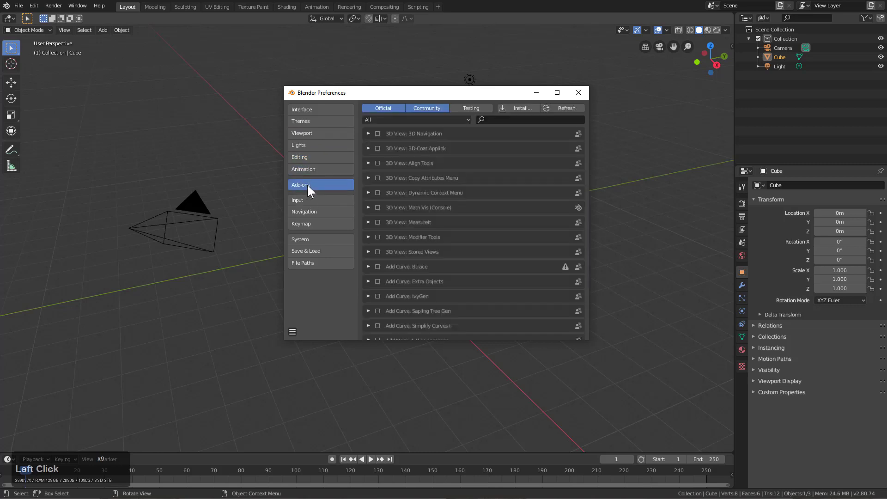
left_click(519, 107)
left_click(445, 118)
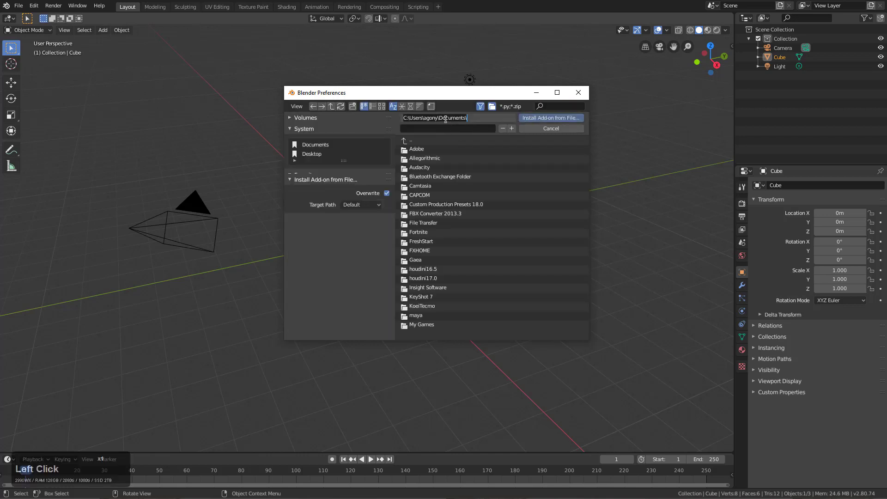
type("D:\\_tools")
key("KP_Enter")
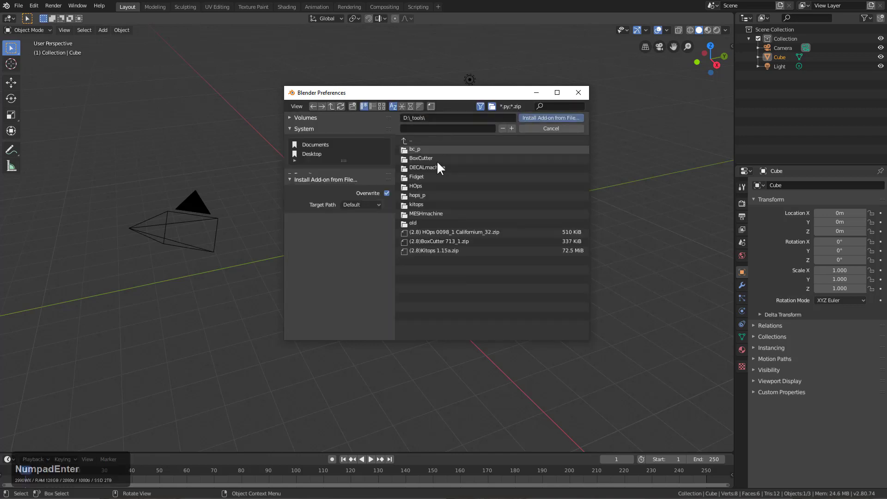
left_click(441, 240)
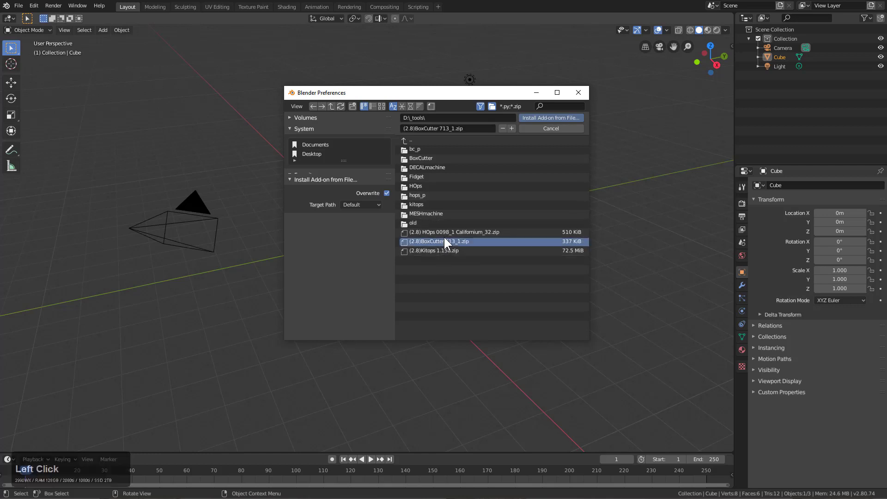
left_click(446, 232)
double_click(447, 231)
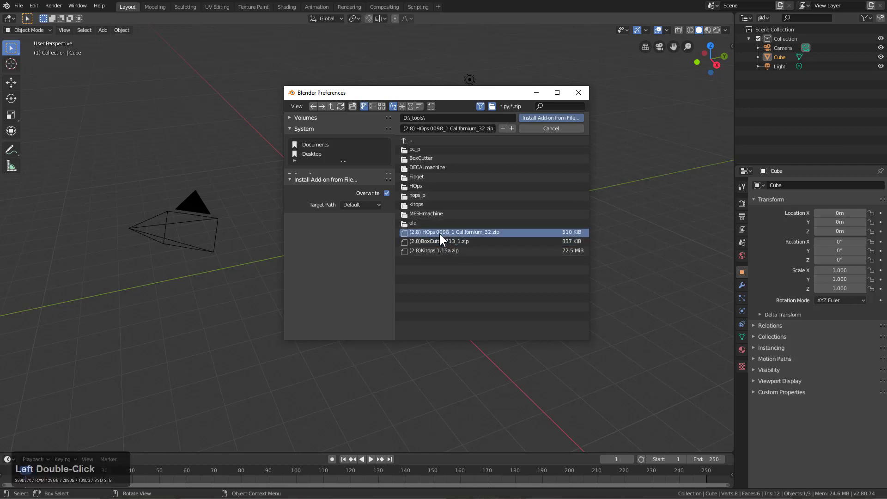
left_click(377, 133)
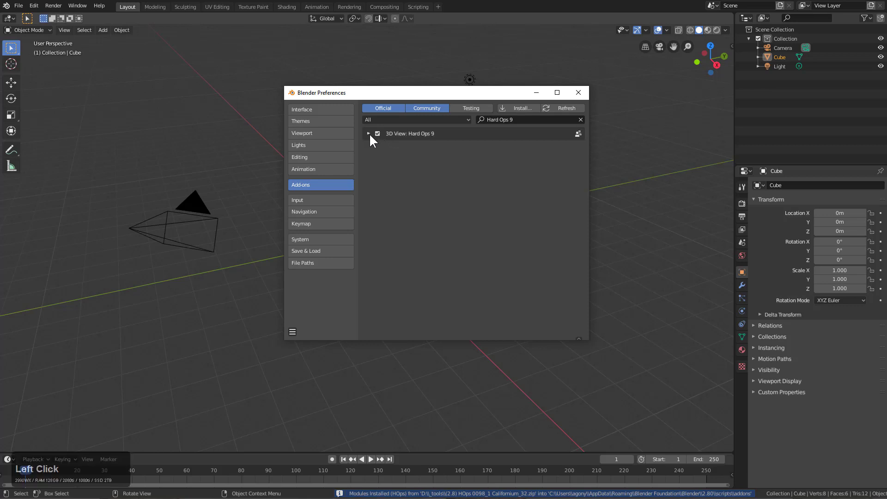
Step: Turn on Pro Mode and Extra Options in the Hard Ops add-on's UI preferences
left_click(369, 134)
left_click(388, 247)
left_click(387, 258)
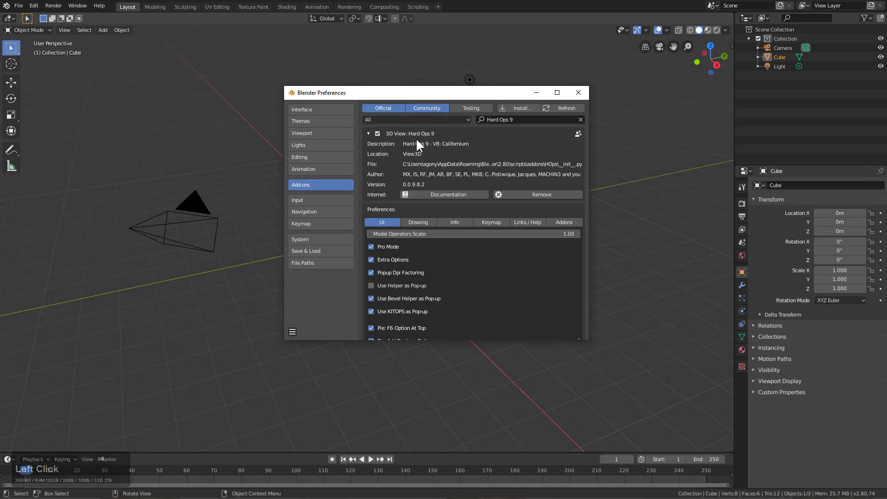
Step: Install the BoxCutter add-on from "(2.8)BoxCutter 713_1.zip" in D:\_tools and enable it
left_click(580, 119)
left_click(523, 108)
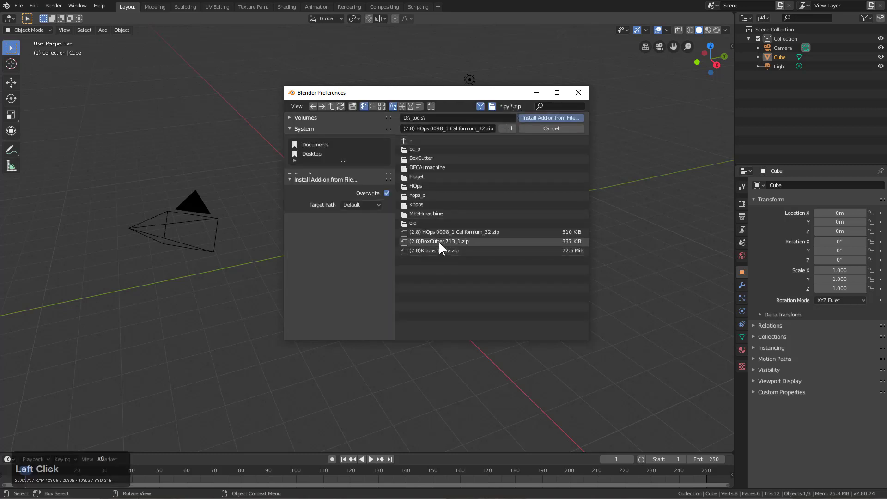
left_click(439, 241)
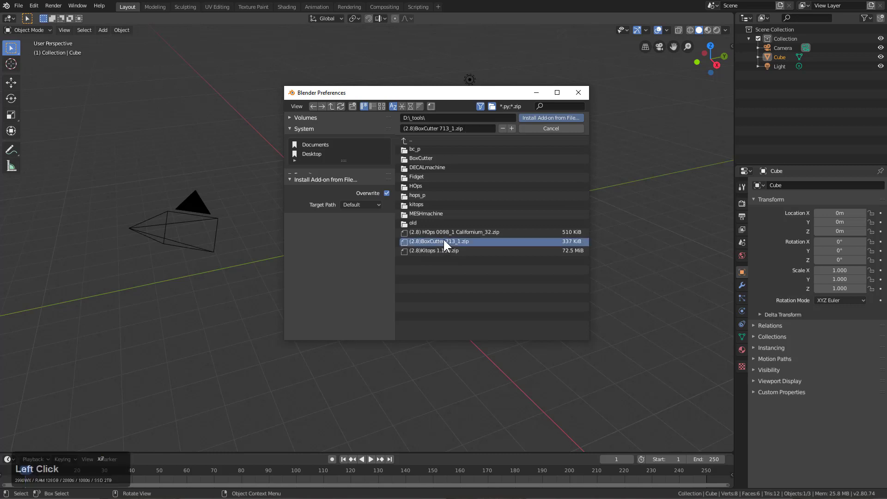
left_click(558, 116)
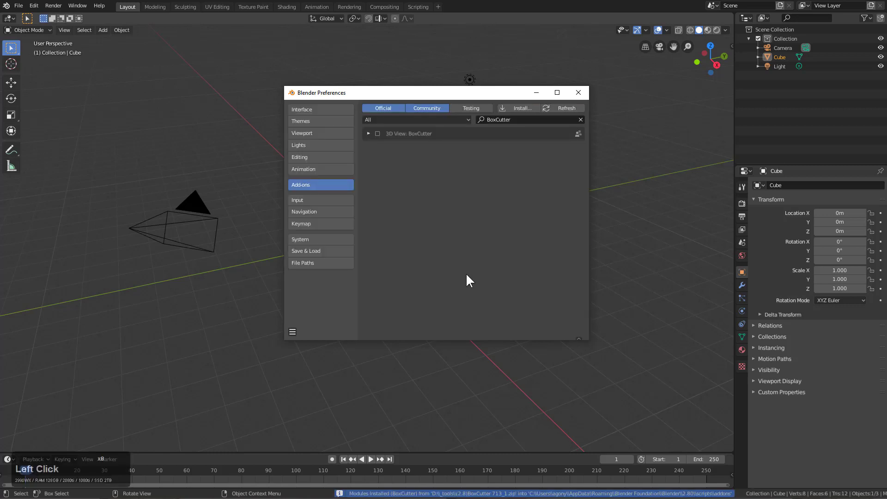
left_click(377, 133)
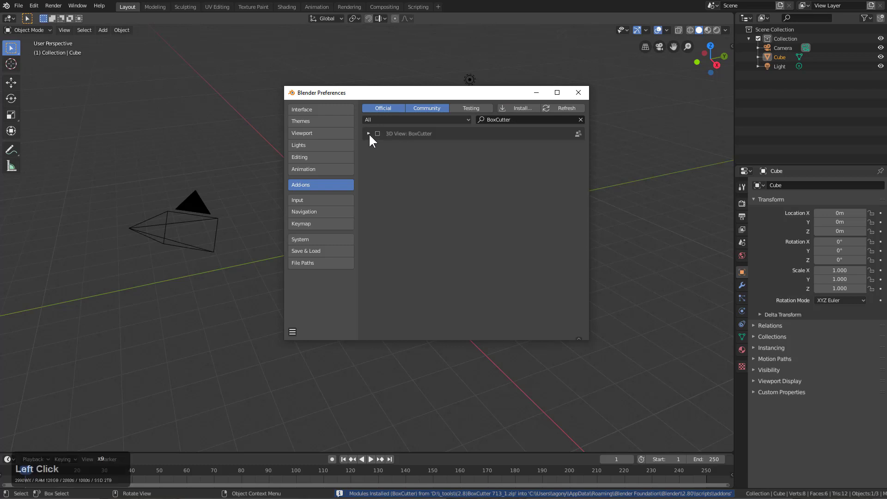
Step: Turn off Auto Perspective in the navigation preferences and set Cycles Render Devices to CUDA in the system preferences
left_click(314, 199)
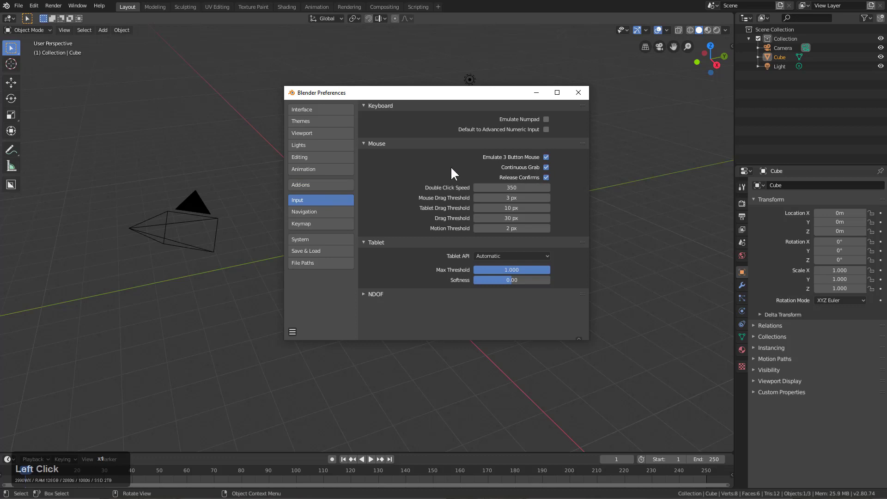
left_click(309, 212)
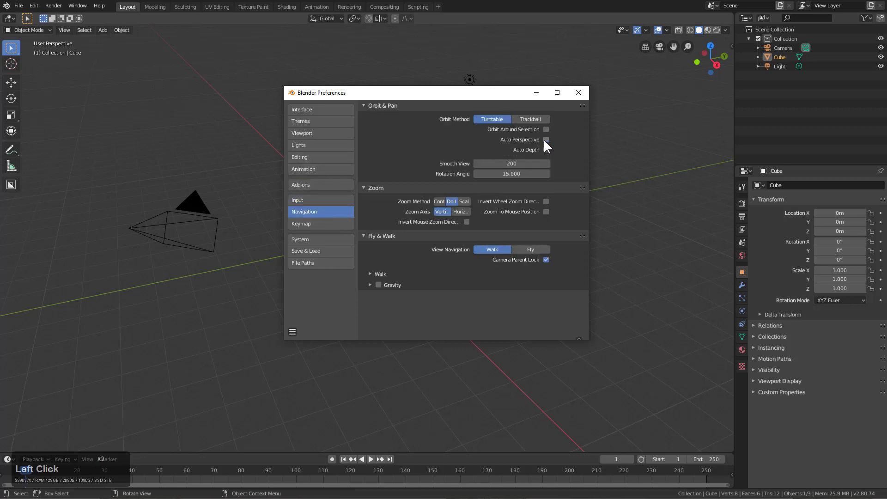
left_click(317, 223)
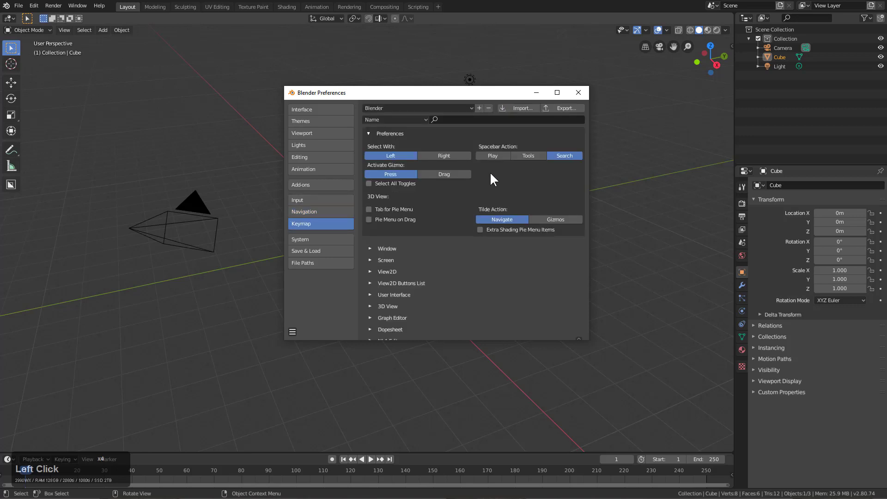
left_click(303, 239)
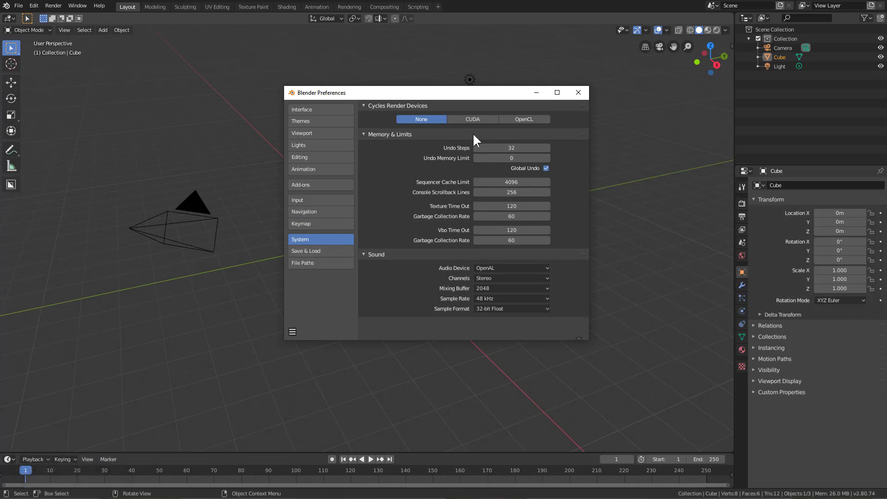
left_click(471, 119)
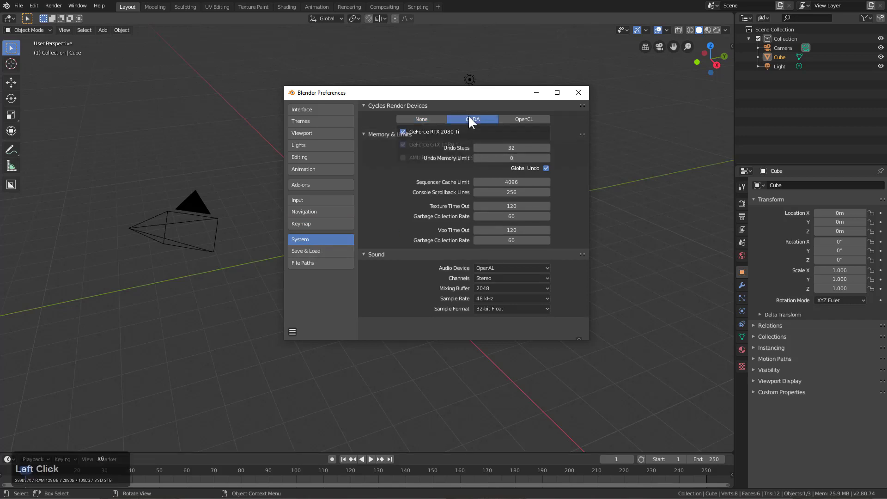
Step: Turn off Save Prompt and set Recent Files to 30 in the Save & Load preferences
left_click(320, 250)
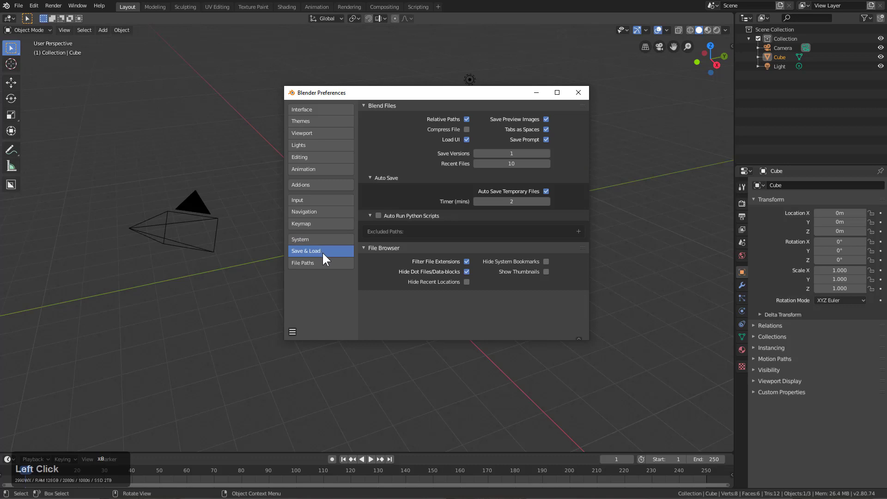
left_click(547, 140)
left_click(506, 164)
type("30")
key("KP_Enter")
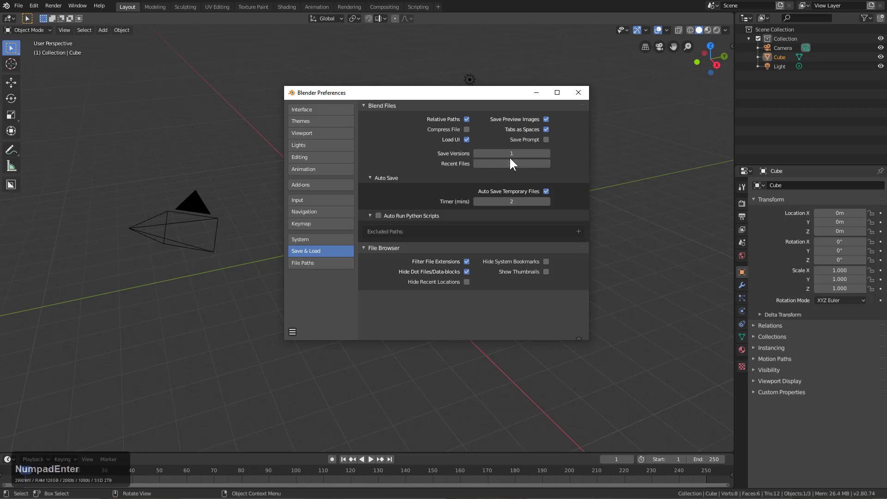
Step: Set the Auto Save timer to 1 minute, enable Auto Run Python Scripts, and close the preferences
left_click_drag(522, 201, 487, 205)
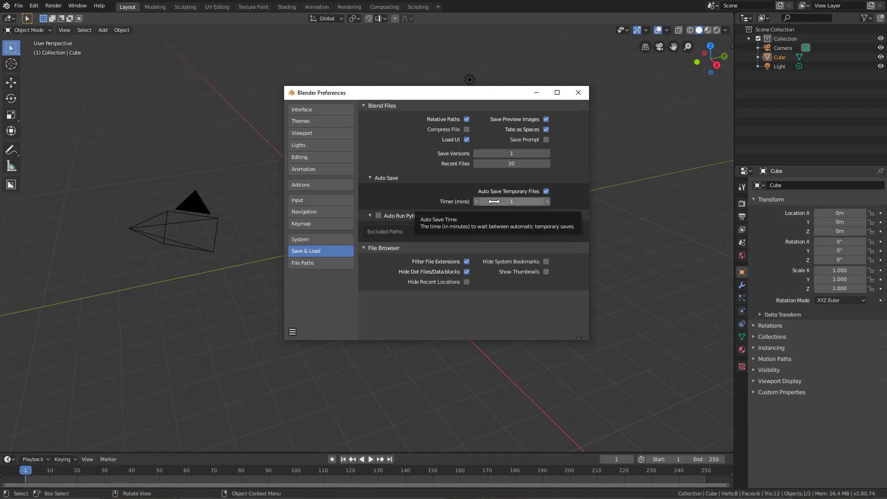
left_click(379, 216)
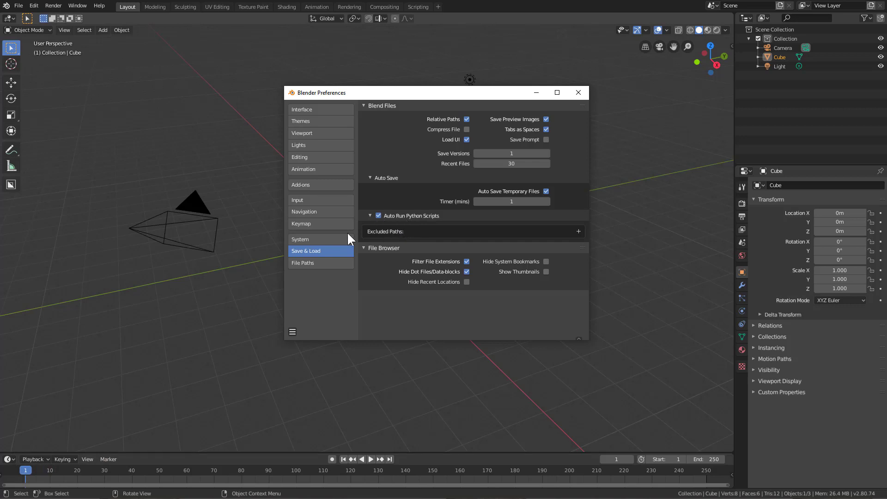
left_click(310, 264)
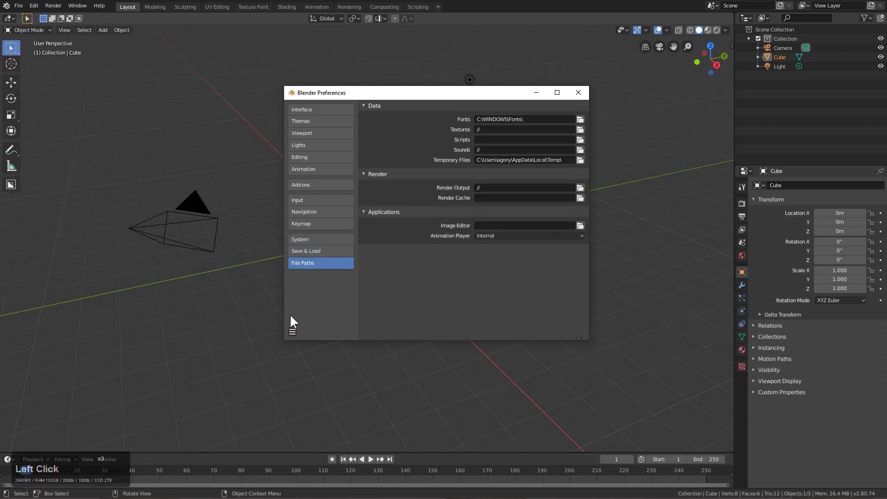
left_click(578, 92)
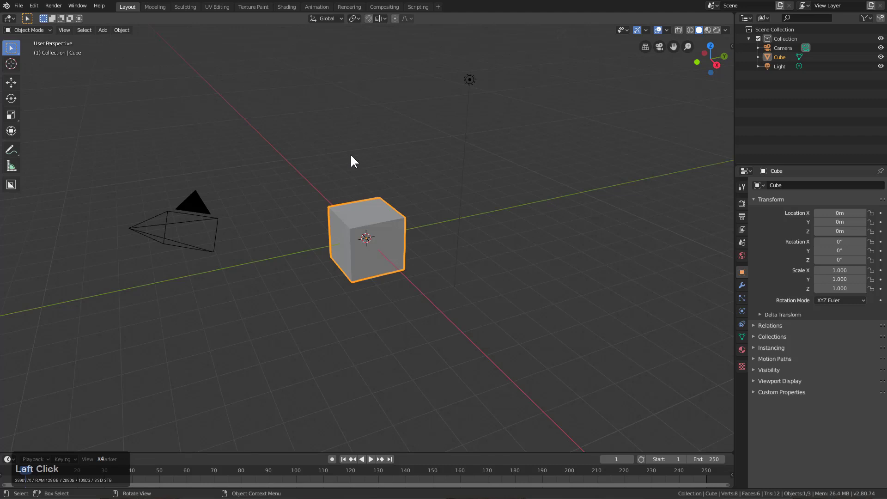
Step: Activate the BoxCutter tool in the 3D viewport
scroll(345, 166, "up", 3)
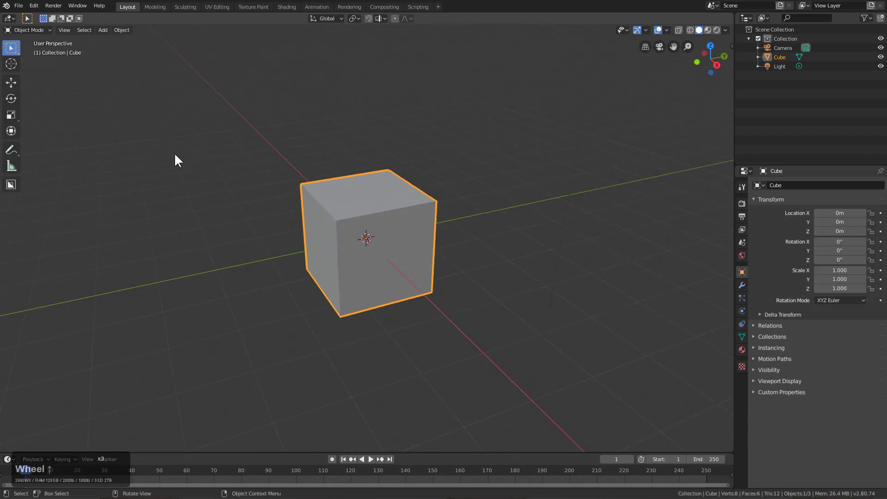
left_click(12, 184)
middle_click_drag(372, 178, 372, 218)
scroll(384, 180, "down", 3)
Step: Move the camera and light to a new collection named Stuff and show only the cube's collection
key("ctrl+i")
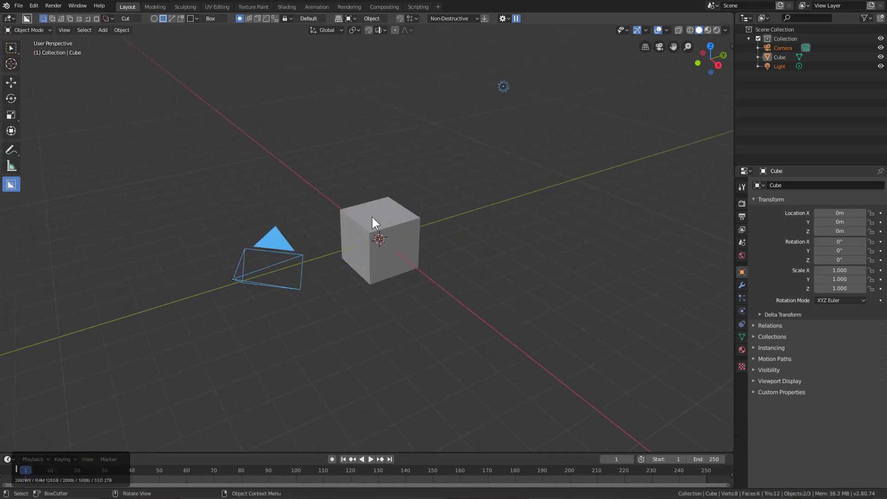
key("m")
left_click(346, 245)
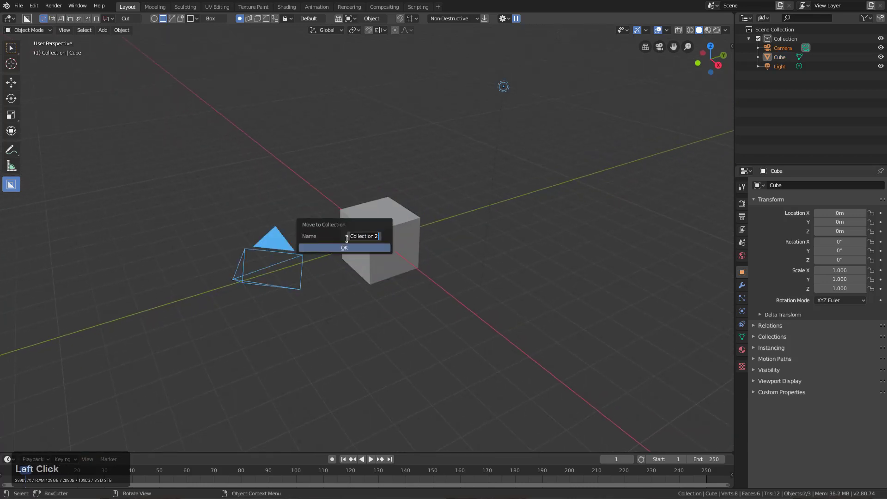
left_click(351, 237)
type("Stuff")
key("Return")
left_click(372, 248)
key("1")
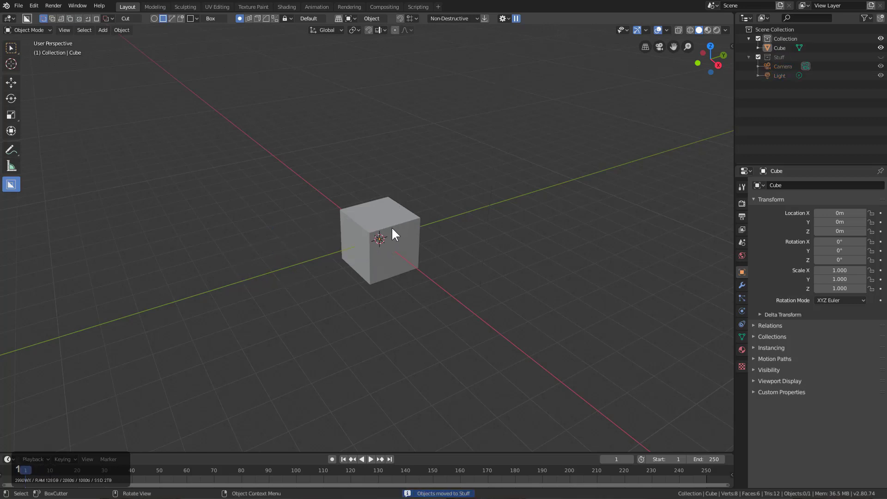
Step: Select the cube and run the RenderSetup operation on the scene
scroll(365, 220, "up", 3)
middle_click(382, 227)
left_click(385, 230)
scroll(386, 226, "up", 3)
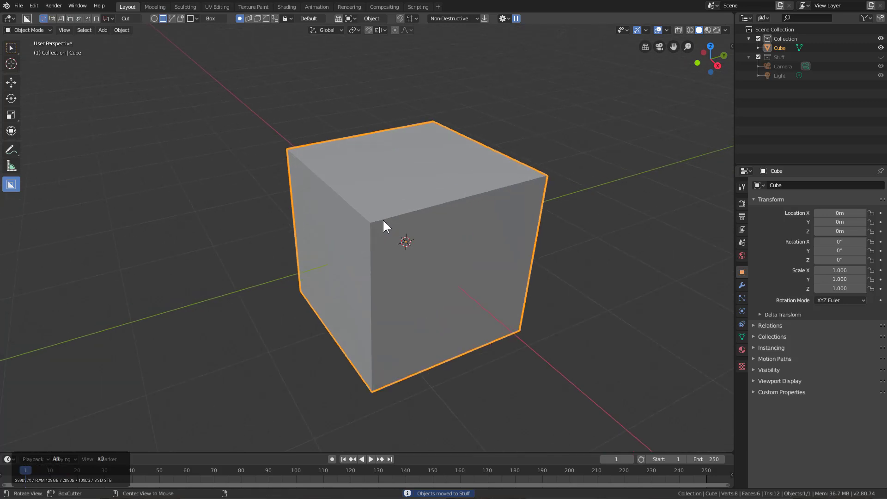
key("v")
left_click(358, 252)
middle_click_drag(359, 249, 375, 206)
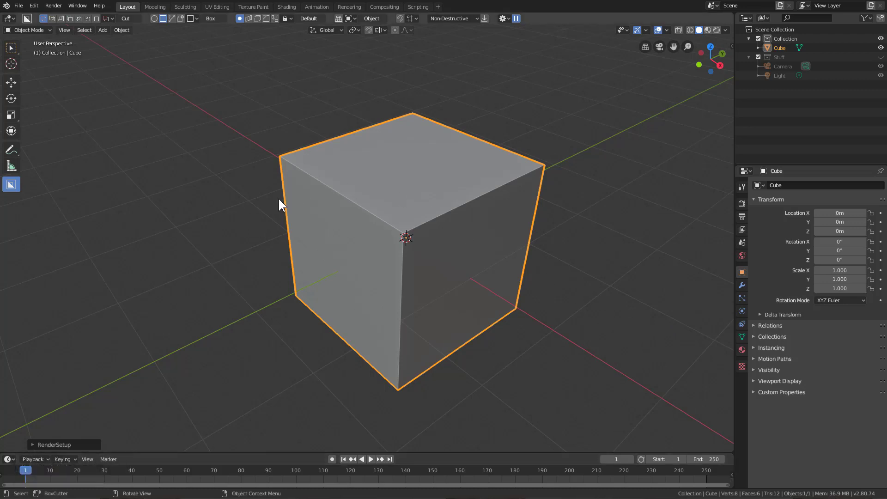
Step: Maximize the 3D viewport and save the current scene as the startup file
key("ctrl+space")
middle_click_drag(398, 241, 420, 259)
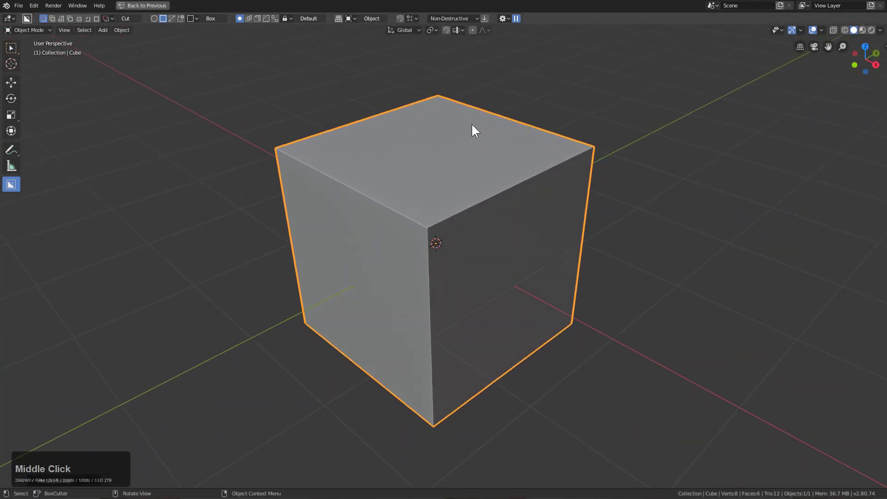
left_click(17, 5)
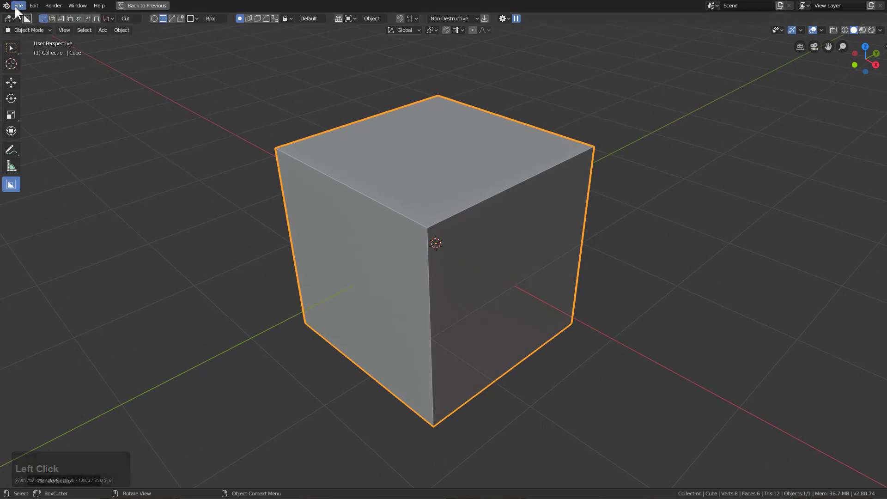
mouse_move(68, 168)
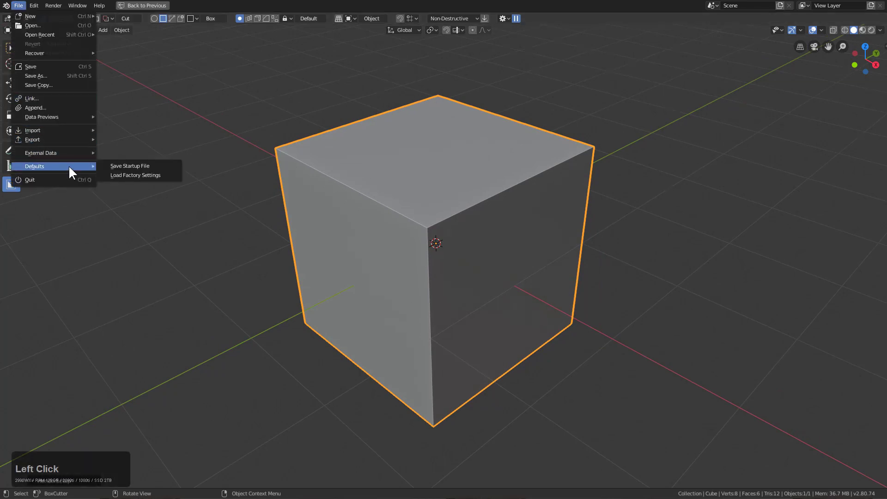
left_click(134, 166)
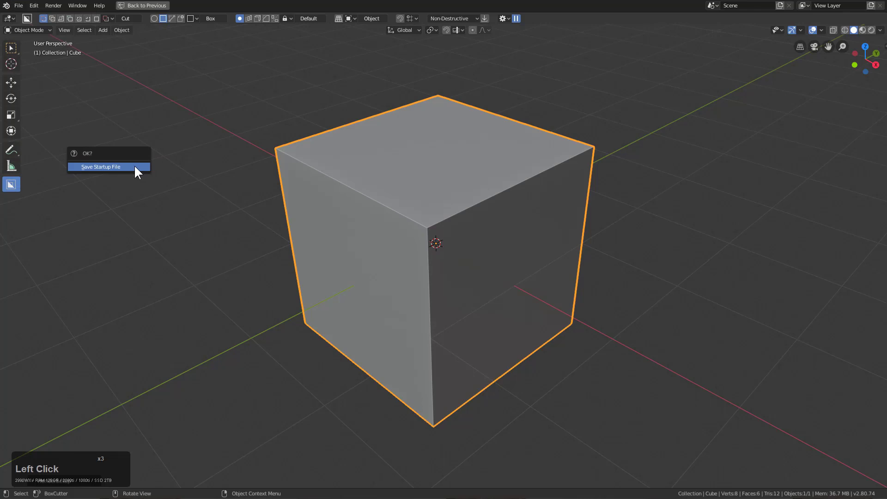
left_click(135, 167)
mouse_move(351, 186)
middle_mouse_down()
mouse_move(376, 182)
mouse_move(355, 174)
middle_mouse_up()
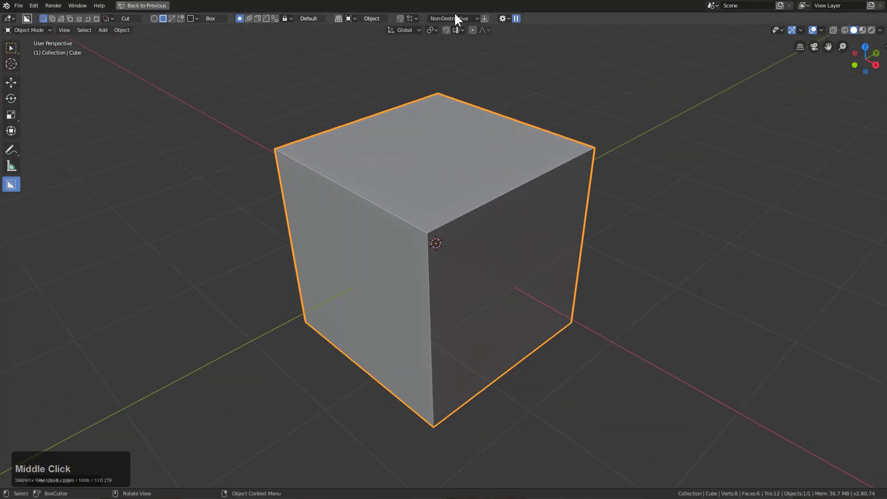
Step: Enable Simple Topbar in the BoxCutter add-on's display preferences
left_click(33, 6)
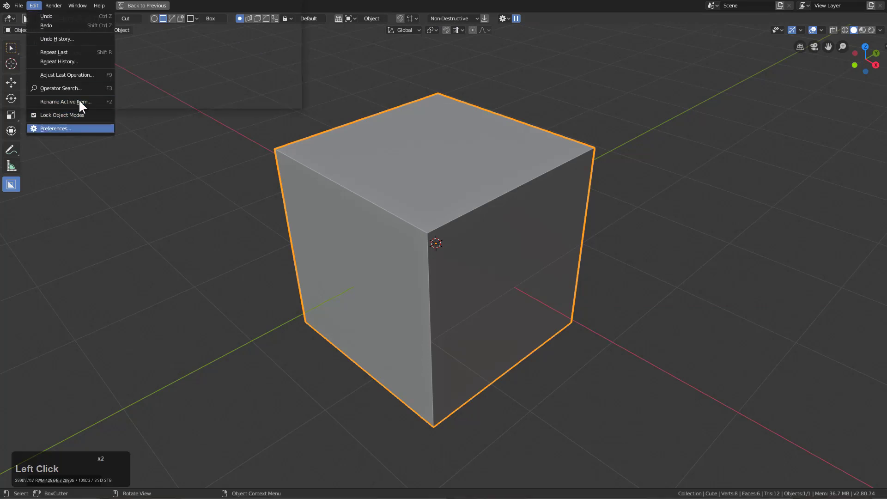
left_click(70, 128)
left_click_drag(377, 178, 387, 144)
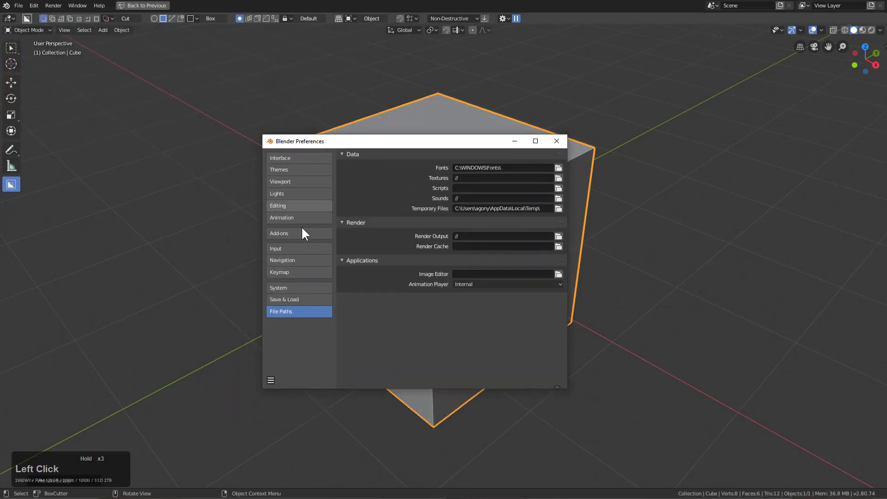
left_click(298, 232)
left_click(347, 181)
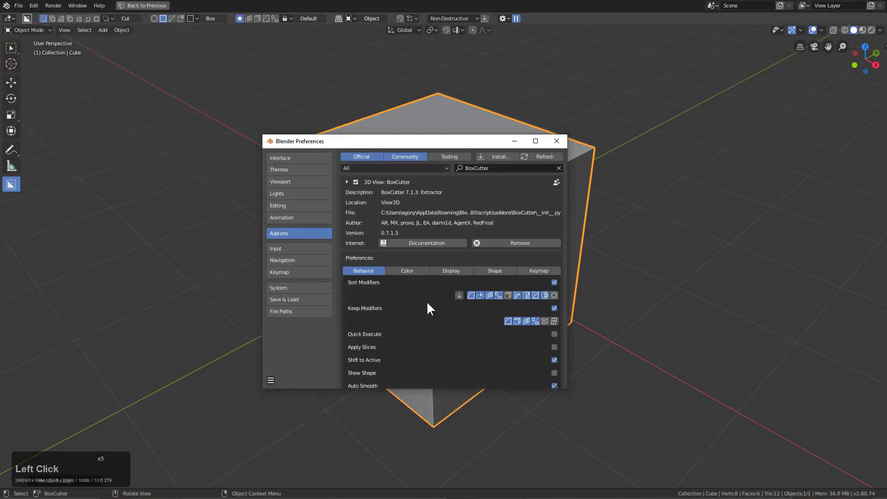
left_click(446, 271)
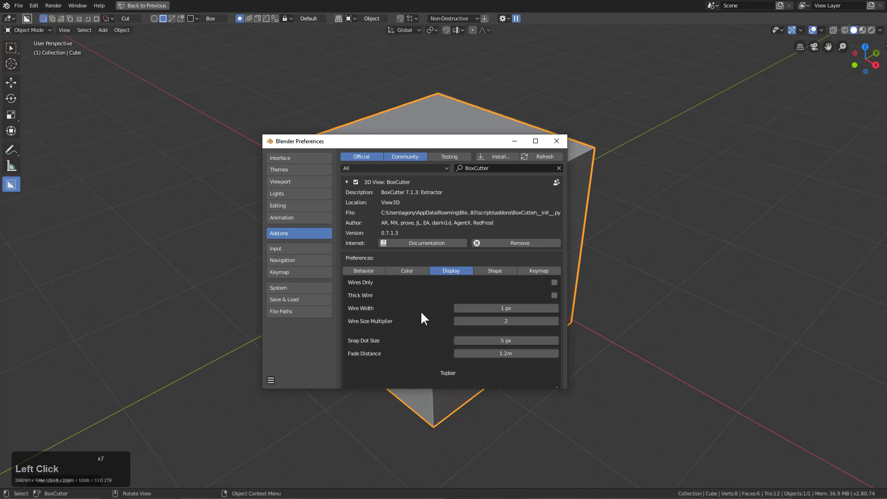
scroll(515, 297, "down", 3)
left_click(555, 318)
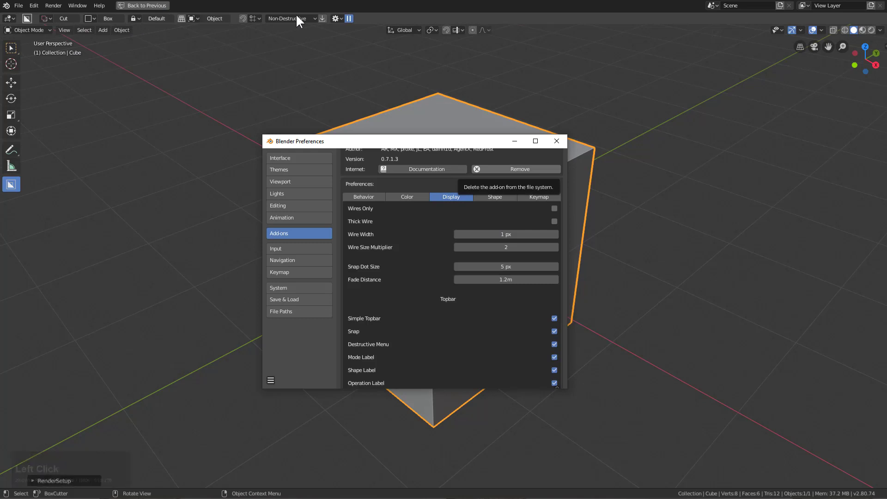
left_click(554, 318)
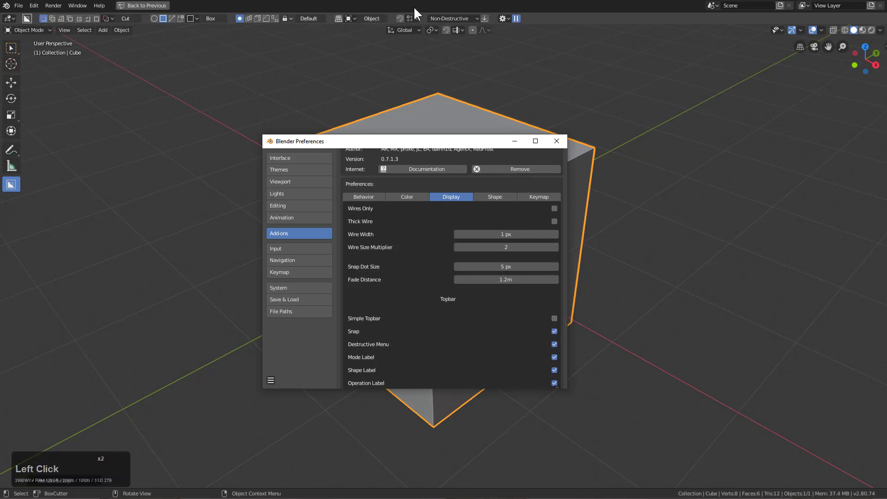
left_click(555, 315)
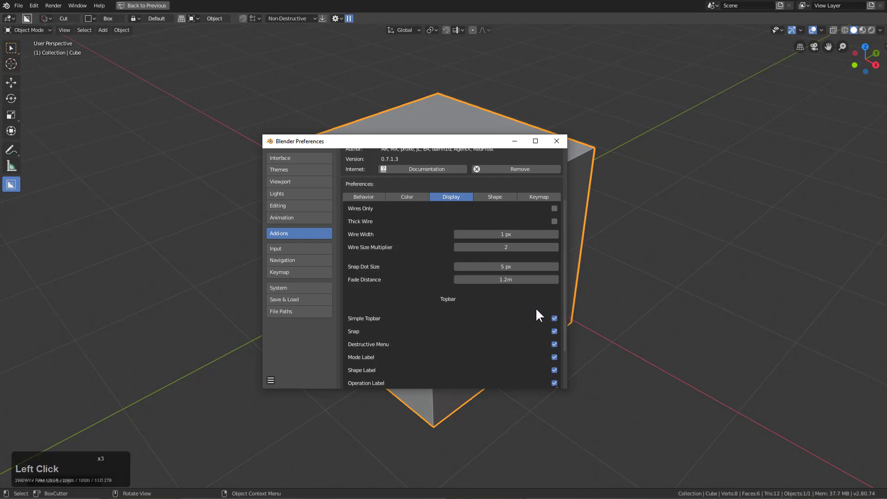
Step: Toggle BoxCutter's topbar options Snap, Destructive Menu and the Mode, Shape, Operation and Surface labels off and back on
scroll(553, 301, "down", 2)
left_click(555, 295)
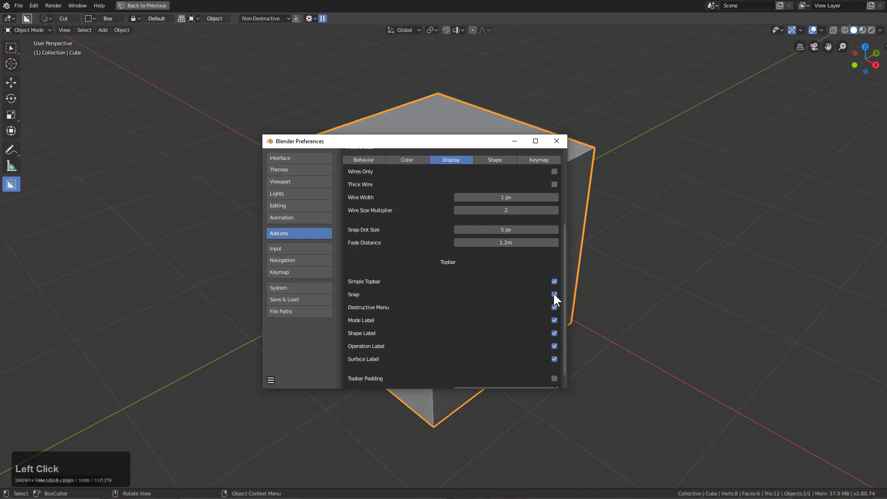
left_click(555, 295)
left_click_drag(556, 306, 557, 359)
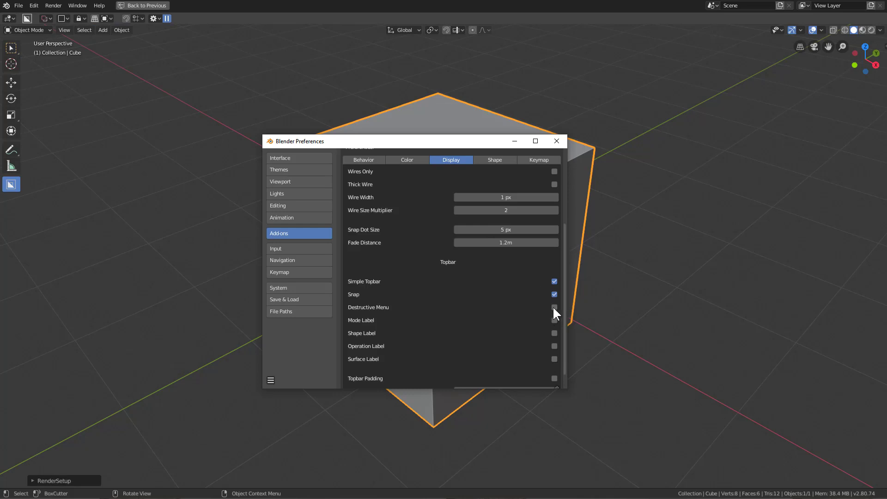
left_click_drag(555, 307, 556, 358)
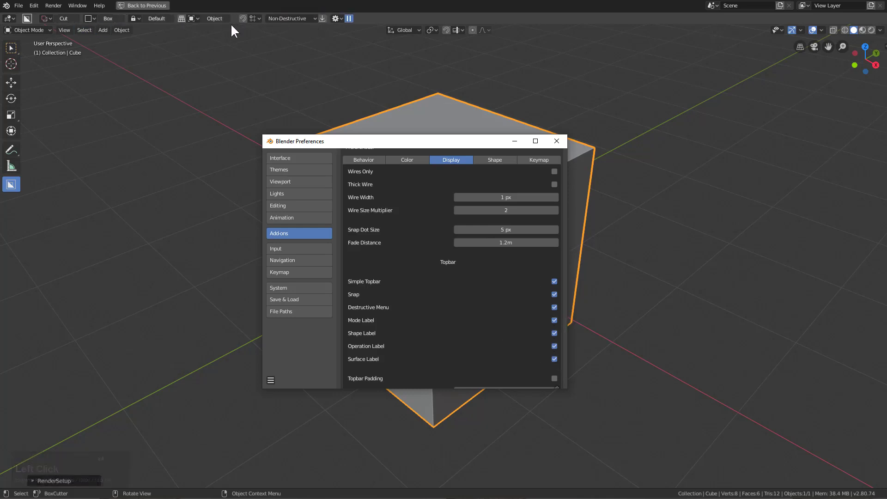
scroll(473, 254, "up", 2)
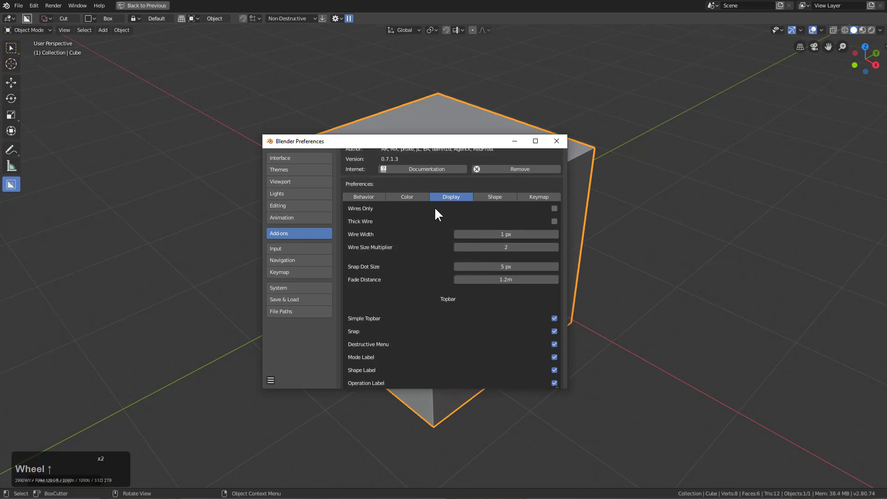
scroll(451, 215, "up", 3)
Step: Change the theme's 3D View Active Object color to light blue in the preferences
left_click(557, 141)
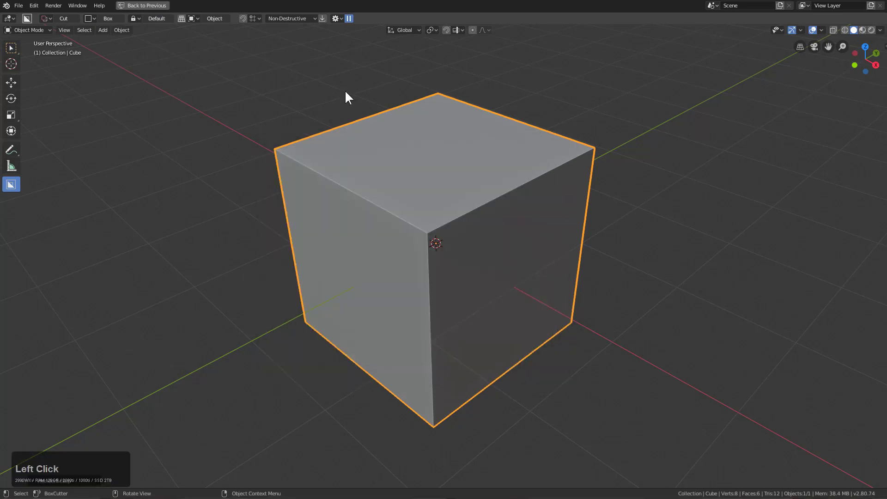
left_click(16, 7)
mouse_move(54, 156)
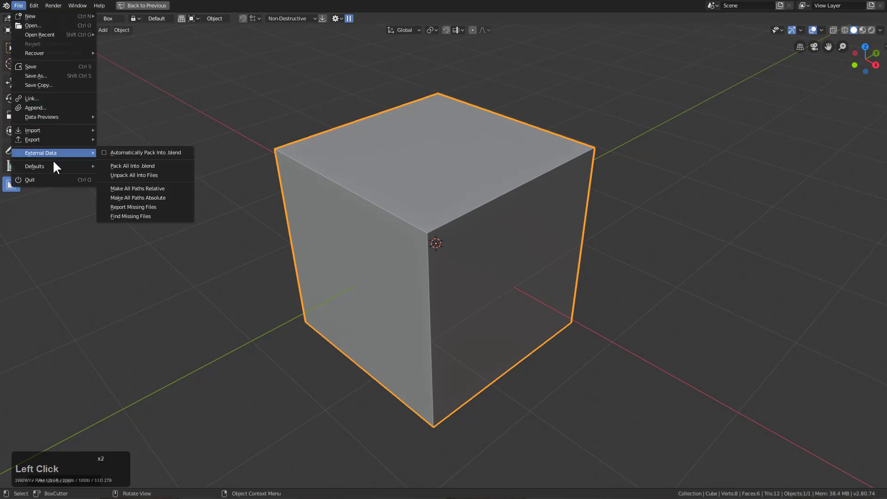
left_click(34, 6)
left_click(76, 124)
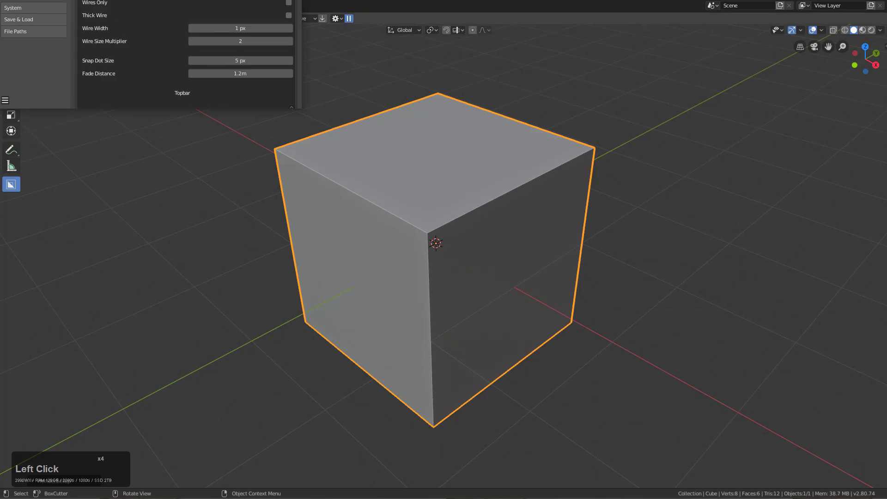
left_click_drag(132, 1, 269, 45)
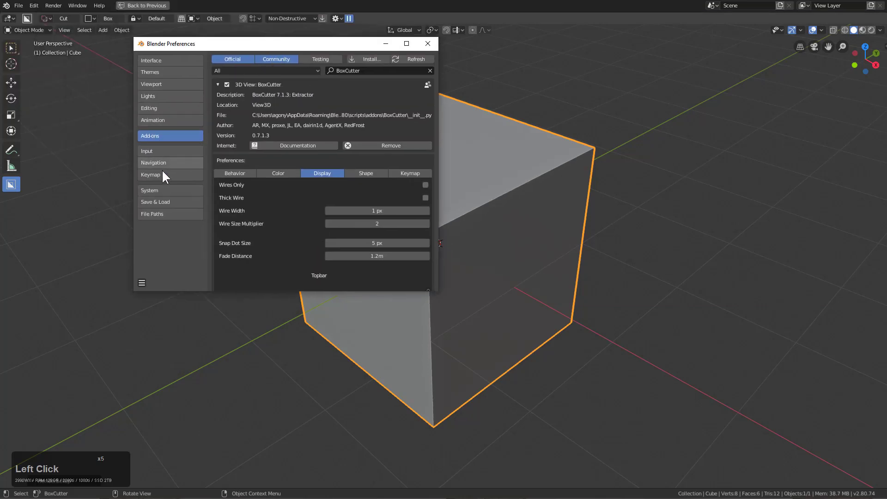
left_click(159, 73)
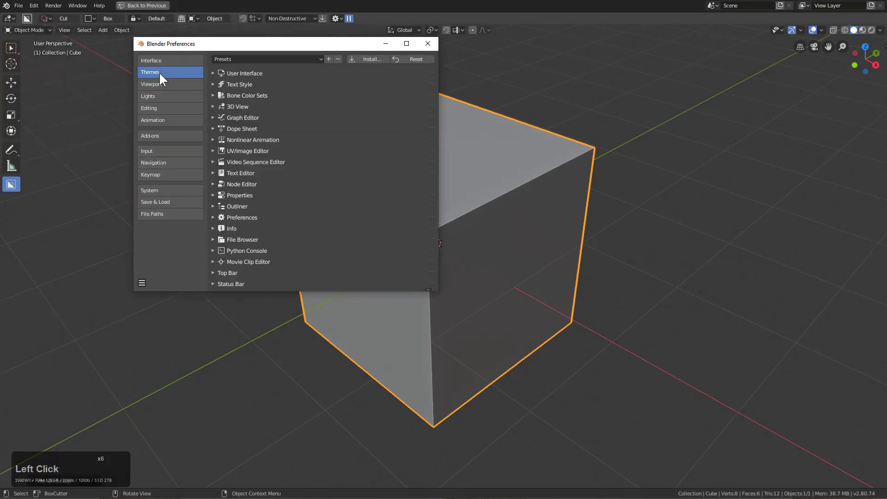
left_click(217, 107)
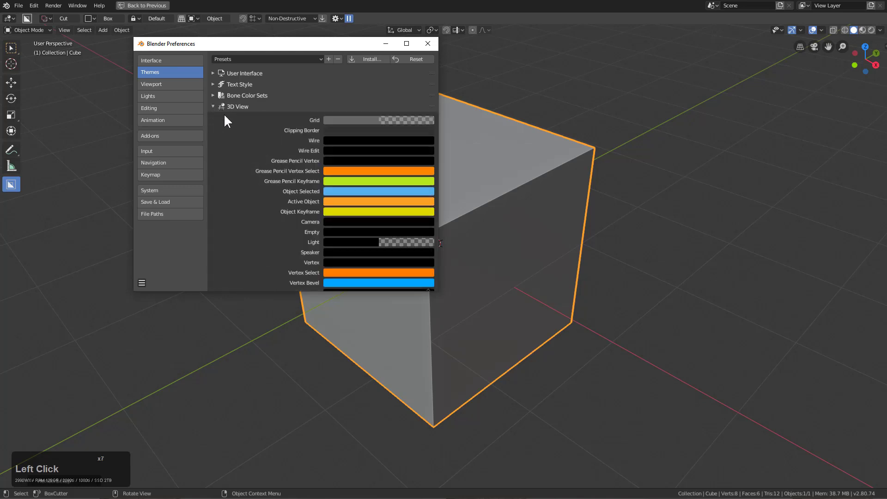
left_click(344, 202)
left_click_drag(398, 118, 396, 100)
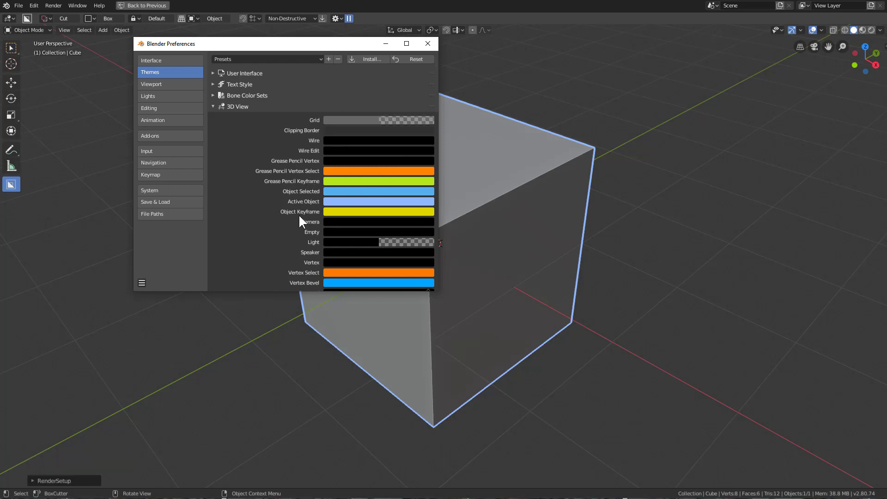
left_click(428, 43)
Step: Save the scene with the reframed cube as the startup file
middle_click_drag(470, 196, 439, 221)
left_click(18, 5)
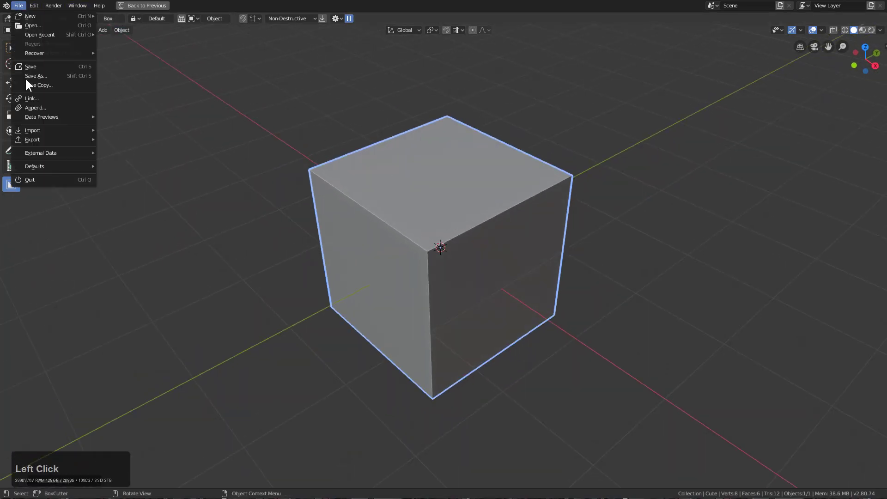
left_click(109, 166)
left_click(109, 167)
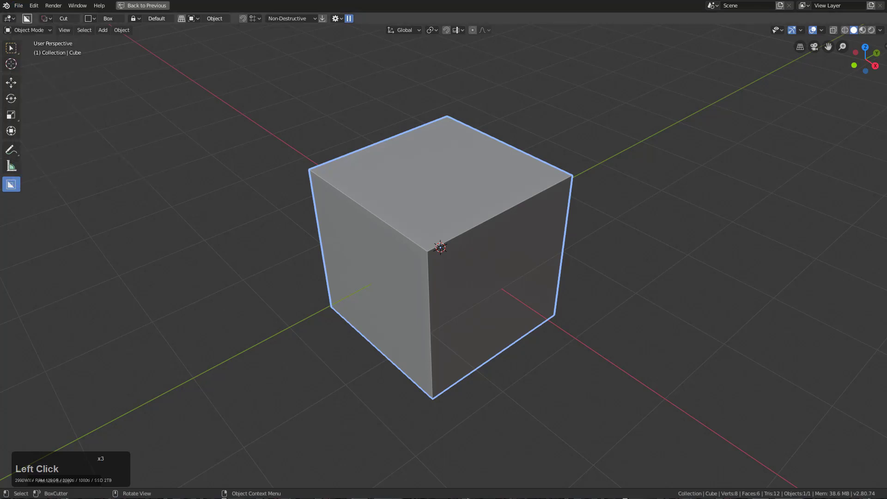
Step: Switch to the mifthtools GitHub page in Firefox and download the repository as a ZIP, opening the archive
key("ctrl+alt+u")
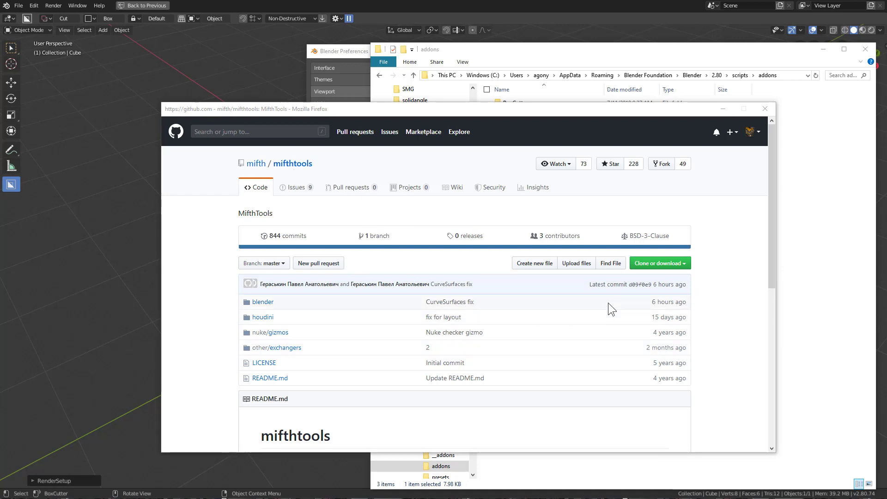
left_click(660, 263)
left_click(658, 329)
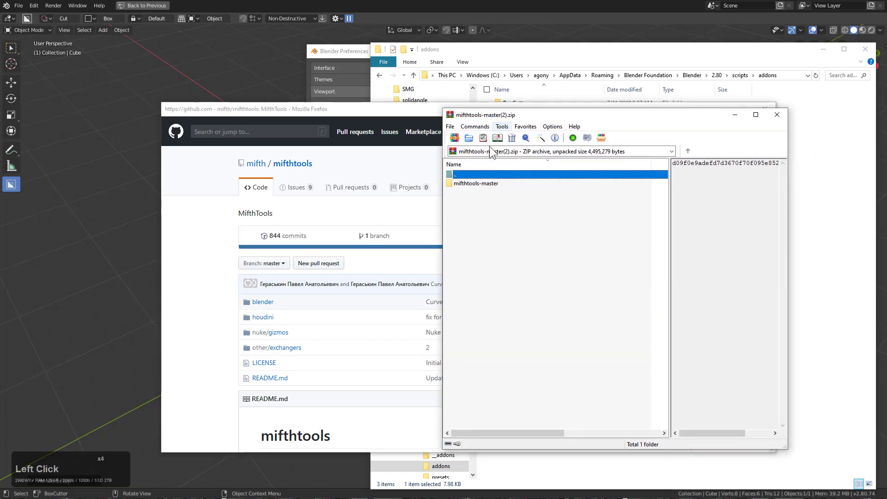
Step: Browse the mifthtools-master archive to the blender\addons\2.8 folder
double_click(479, 185)
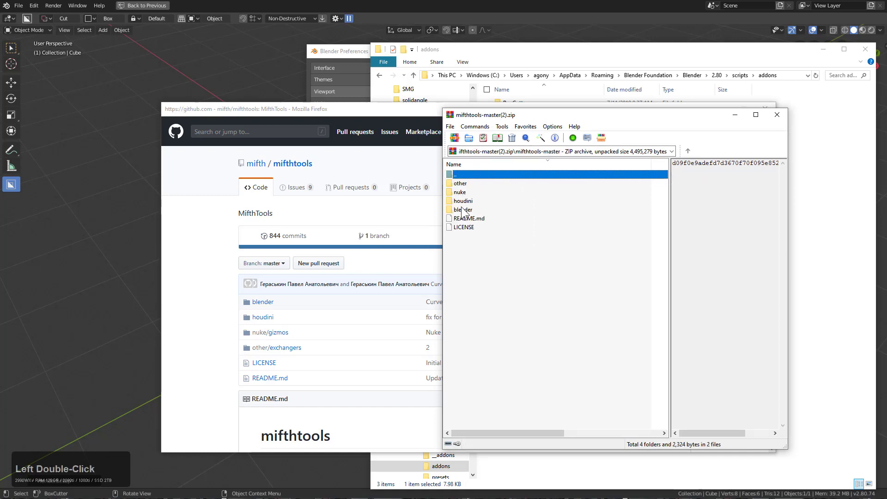
double_click(463, 210)
left_click(465, 201)
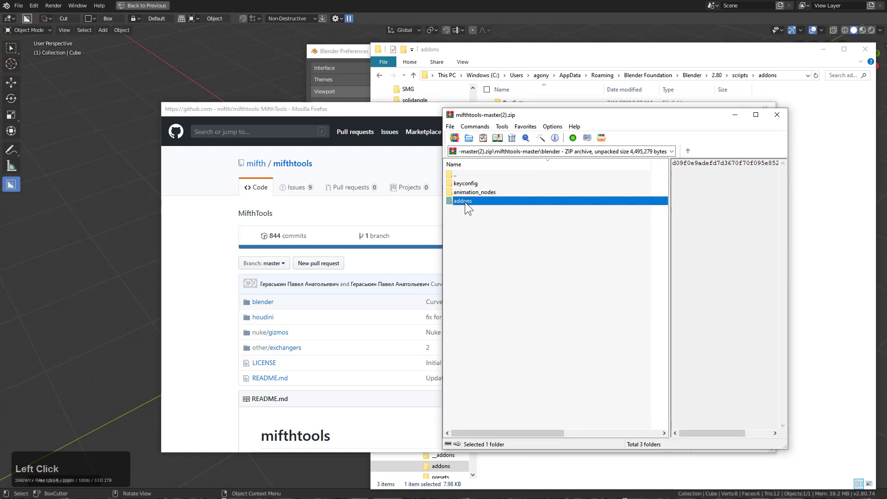
double_click(458, 173)
double_click(459, 173)
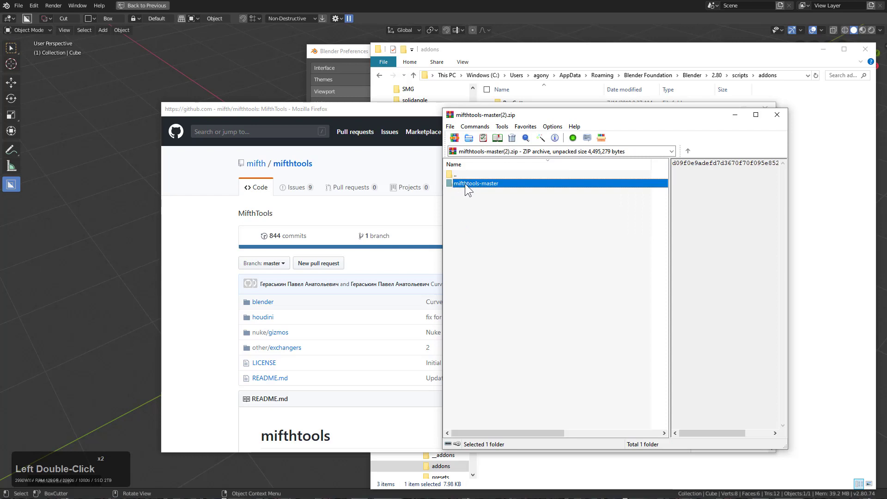
double_click(464, 185)
left_click(460, 210)
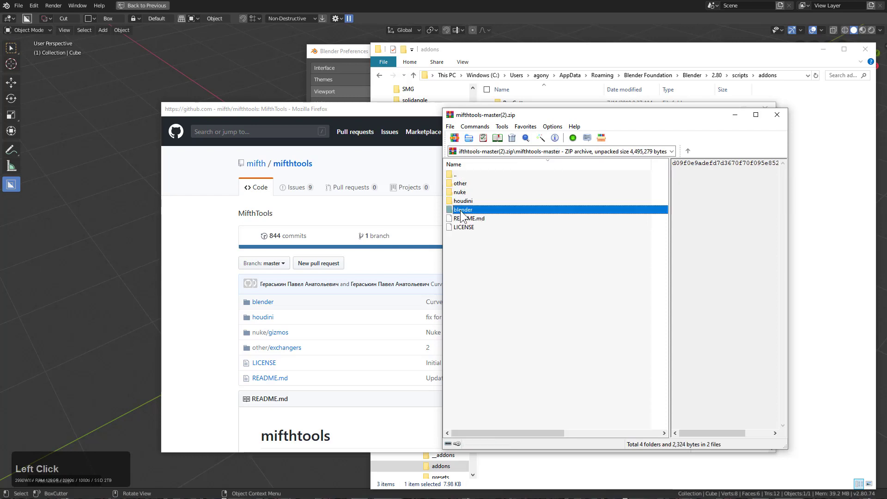
double_click(460, 210)
double_click(462, 201)
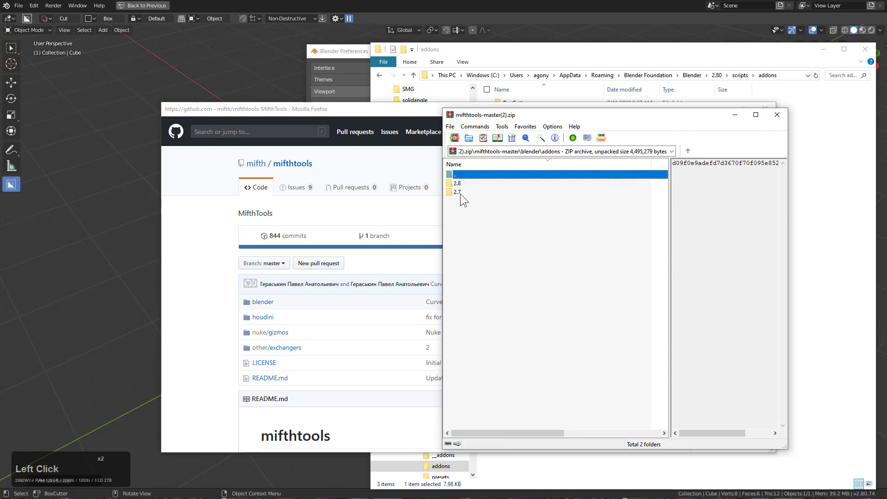
double_click(458, 184)
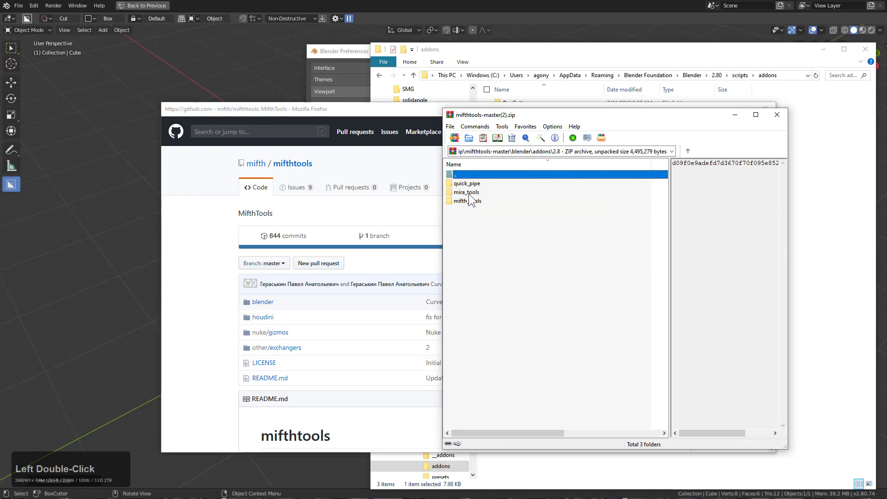
Step: Copy the mira_tools folder from the archive into Blender's 2.80 scripts\addons folder, and close the archive and browser windows
left_click(469, 193)
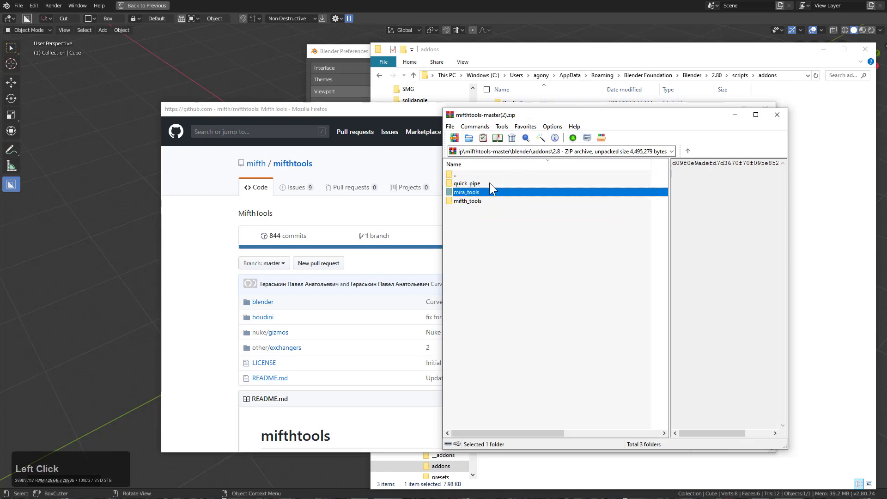
left_click_drag(470, 190, 584, 174)
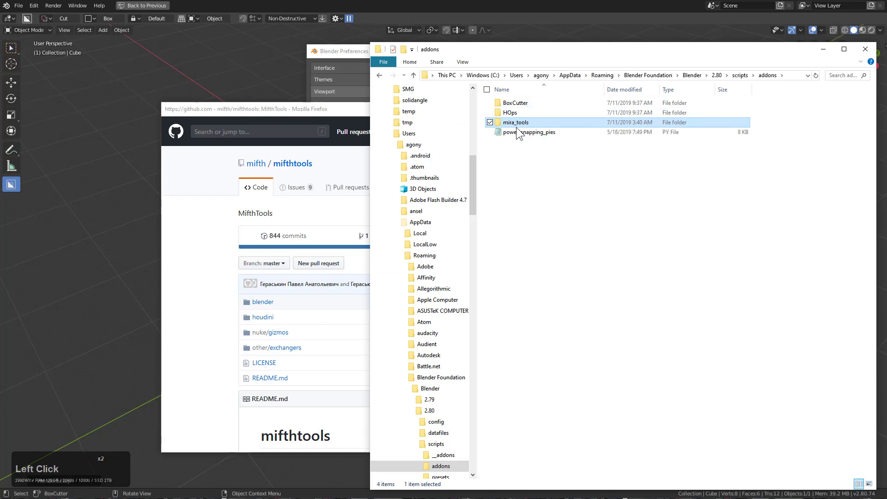
left_click(824, 51)
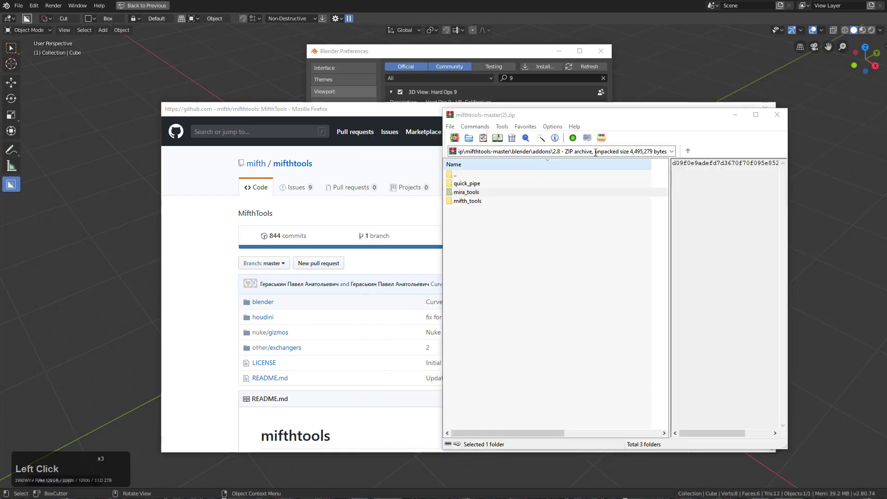
left_click(785, 115)
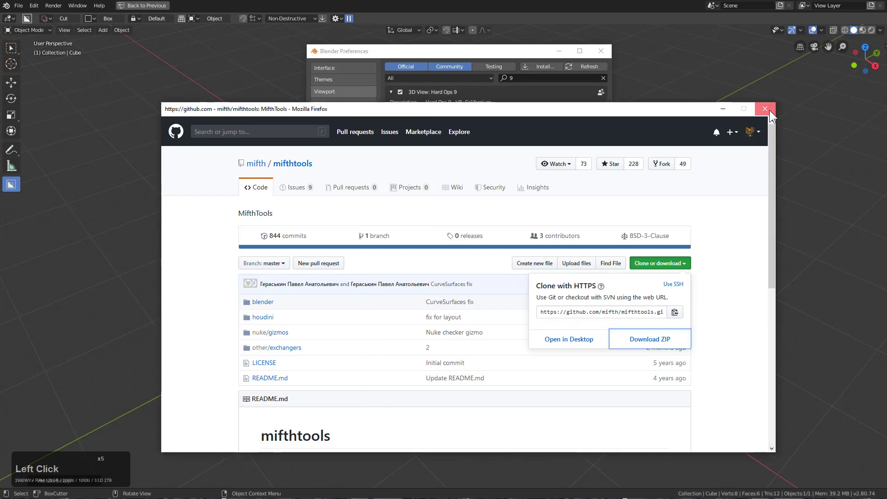
left_click(770, 110)
Step: Find the Mira Tools add-on with the search term "mira", enable it and expand its details
double_click(604, 78)
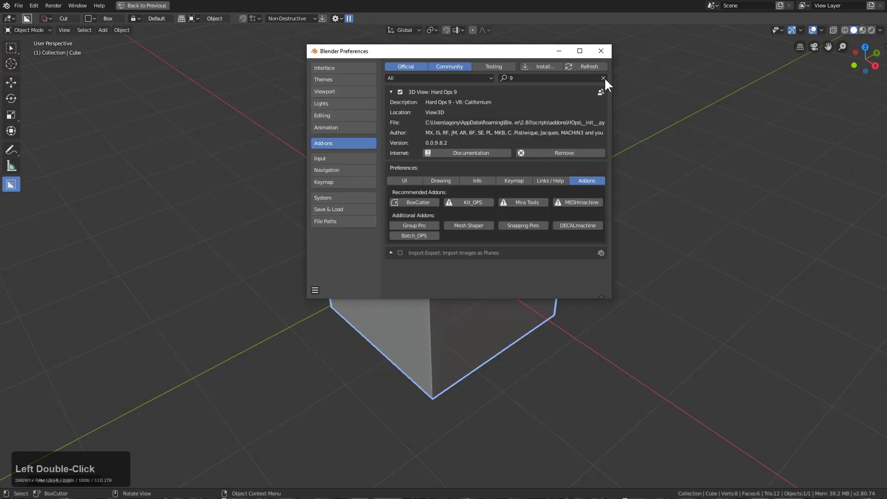
left_click(548, 75)
type("mira")
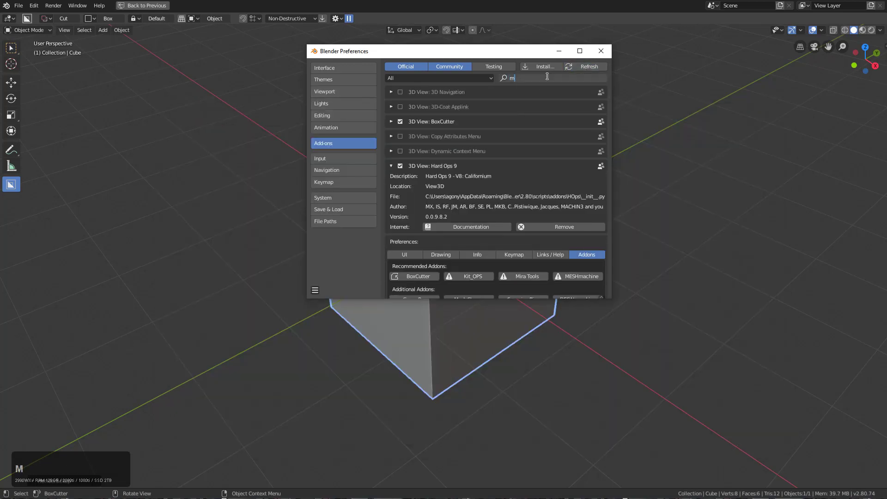
key("Return")
left_click(399, 92)
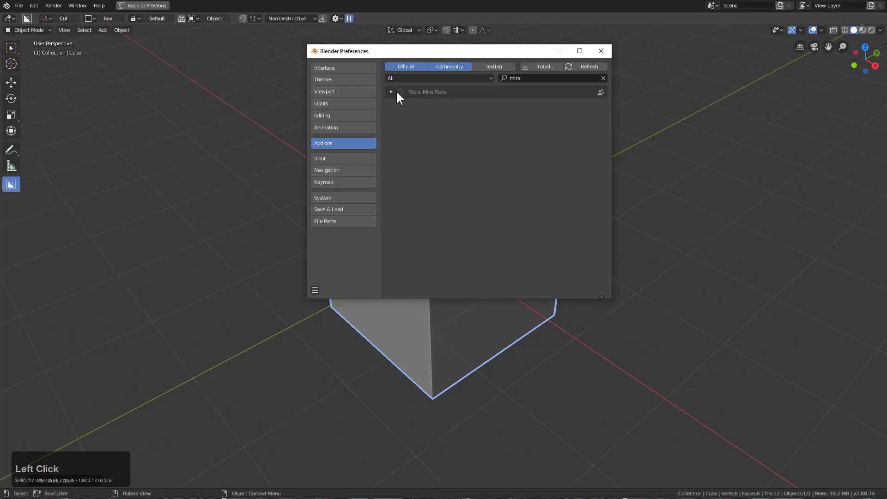
left_click(391, 91)
Step: Filter the add-ons by "snap", enable Snapping Pies 2.8 and close the preferences
left_click(523, 78)
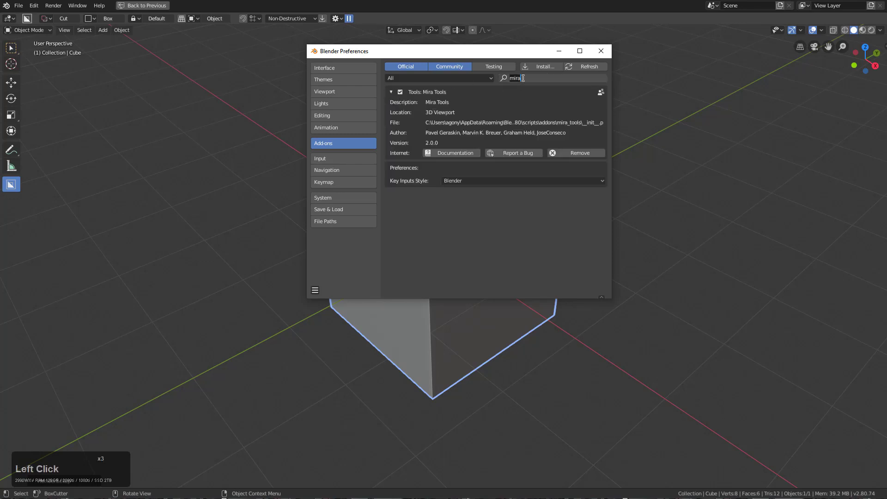
type("snap")
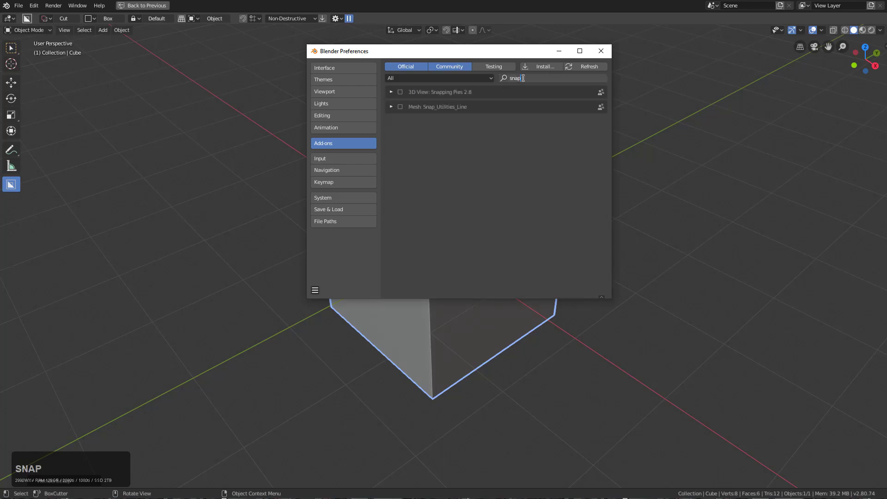
left_click(430, 125)
left_click(400, 92)
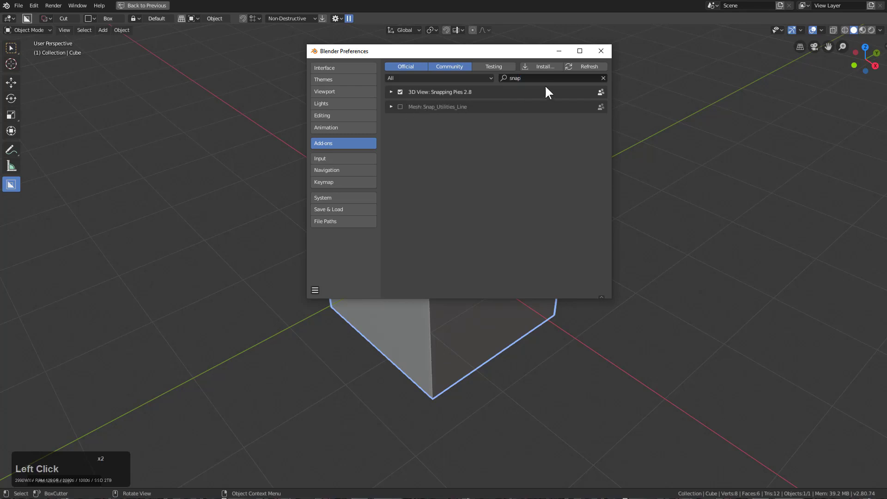
left_click(602, 51)
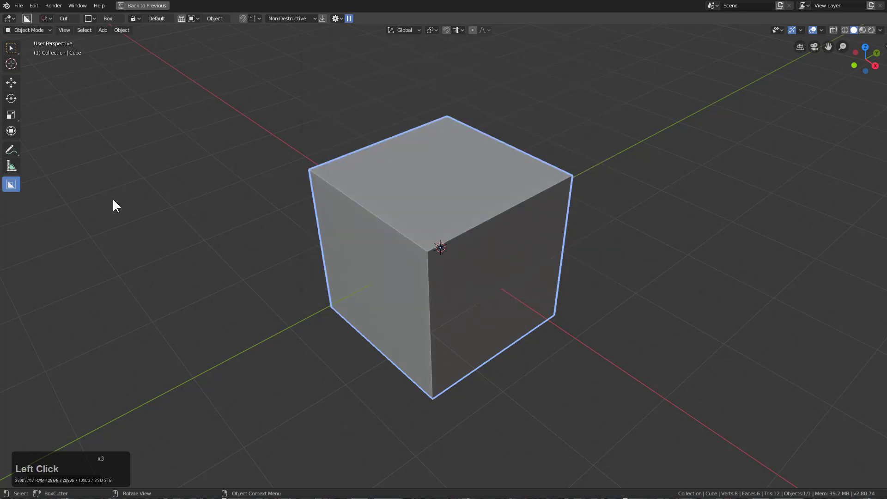
Step: Save the current Blender setup as the startup file
left_click(19, 6)
mouse_move(73, 166)
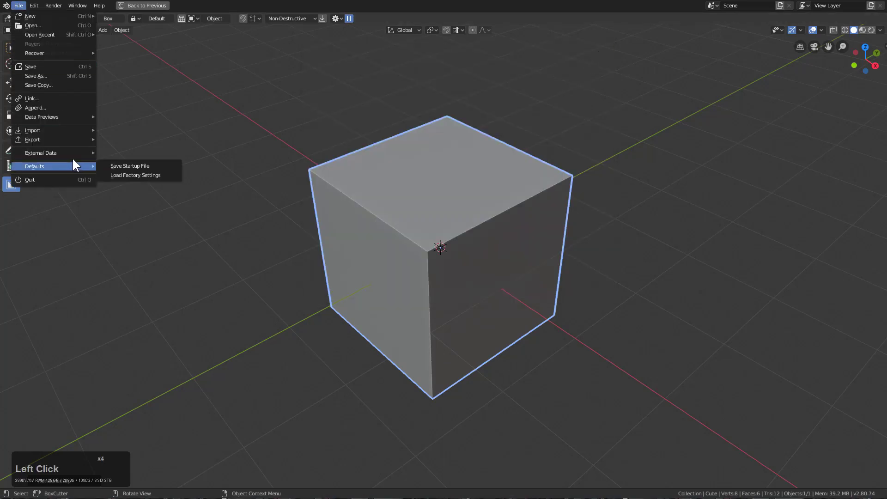
left_click(105, 166)
left_click(106, 168)
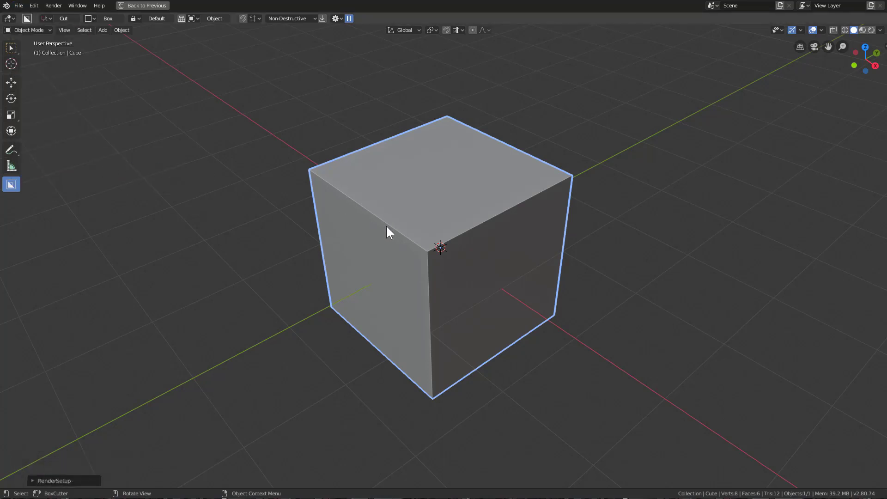
Step: Enter Edit Mode on the cube and add 11 evenly spaced, centred loop cuts across its top and front-left faces
mouse_move(433, 235)
middle_mouse_down()
mouse_move(422, 232)
mouse_move(436, 235)
middle_mouse_up()
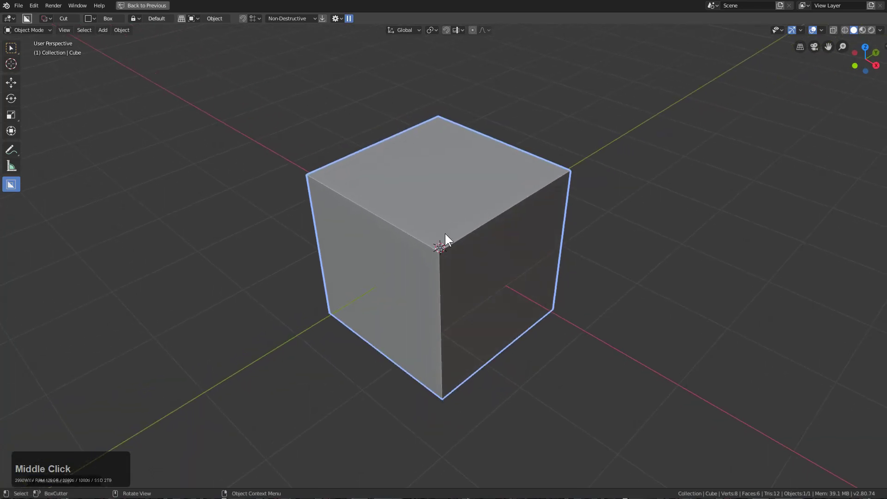
middle_click_drag(456, 233, 456, 231)
key("Tab")
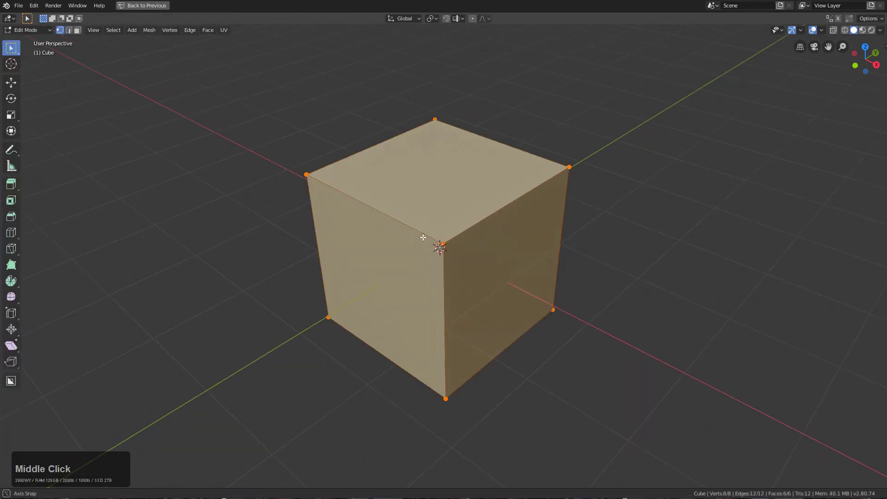
scroll(418, 237, "up", 2)
key("ctrl+r")
scroll(406, 230, "up", 5)
scroll(406, 230, "up", 5)
left_click(406, 230)
right_click(405, 226)
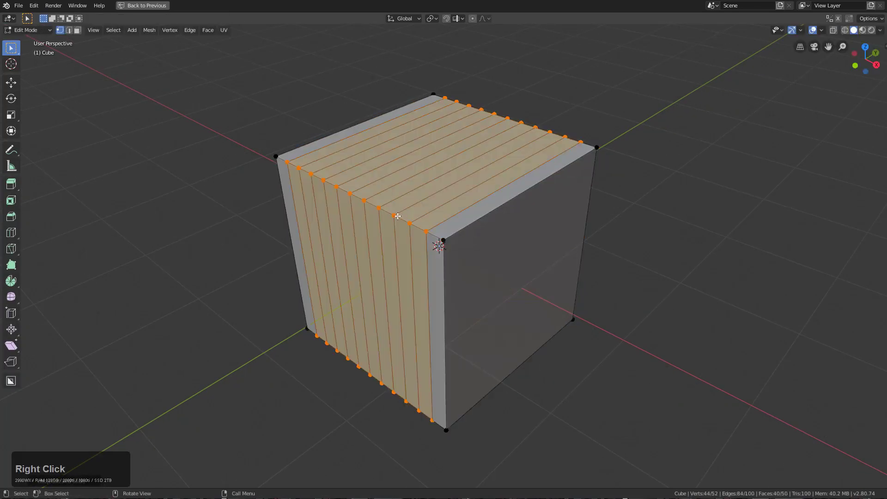
Step: Select the edge loop along the cube's upper front-left edge, then return to Object Mode
double_click(400, 218)
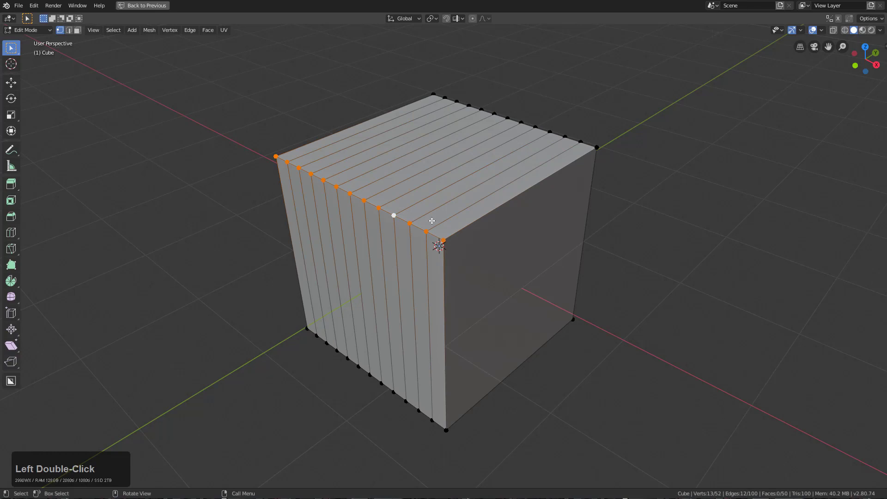
scroll(463, 225, "up", 1)
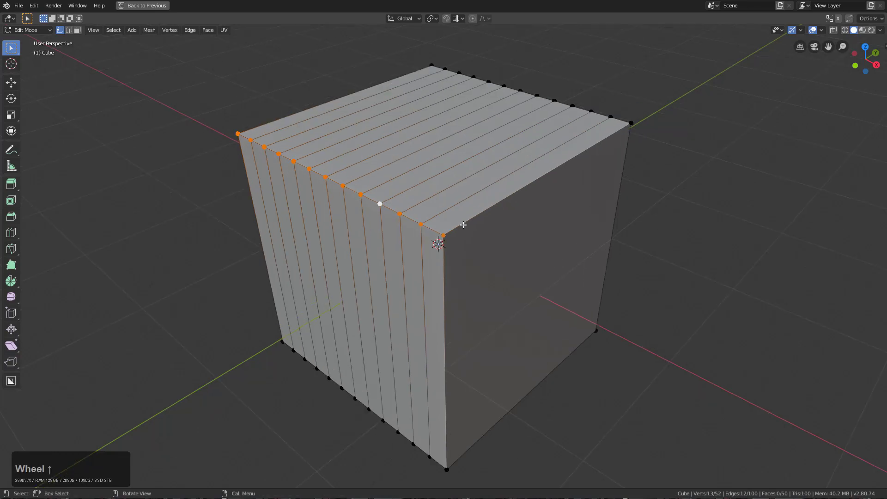
scroll(464, 225, "down", 1)
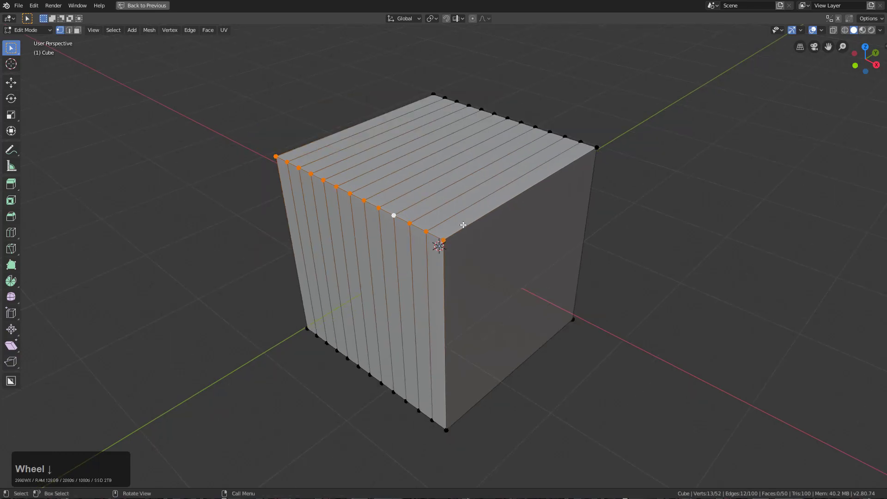
middle_click_drag(464, 225, 382, 234)
key("Tab")
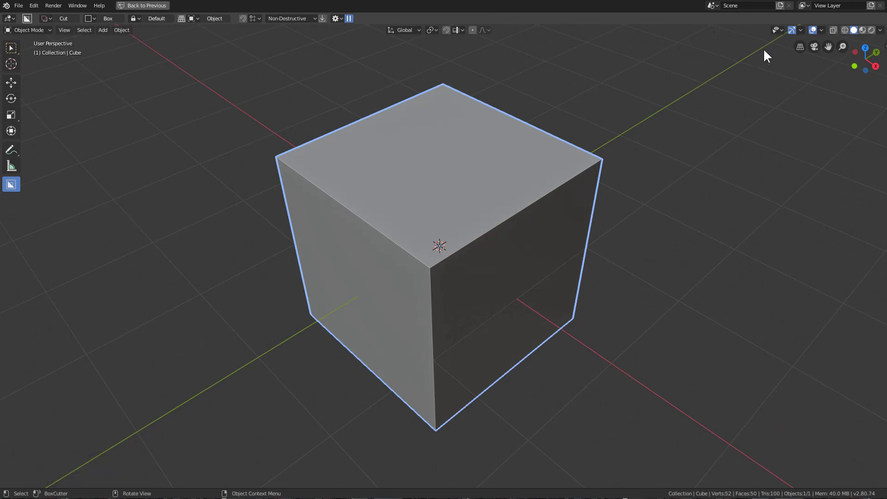
Step: Restart Blender, bring its new window up to fill the screen and dismiss the splash screen
left_click(874, 1)
left_click(92, 52)
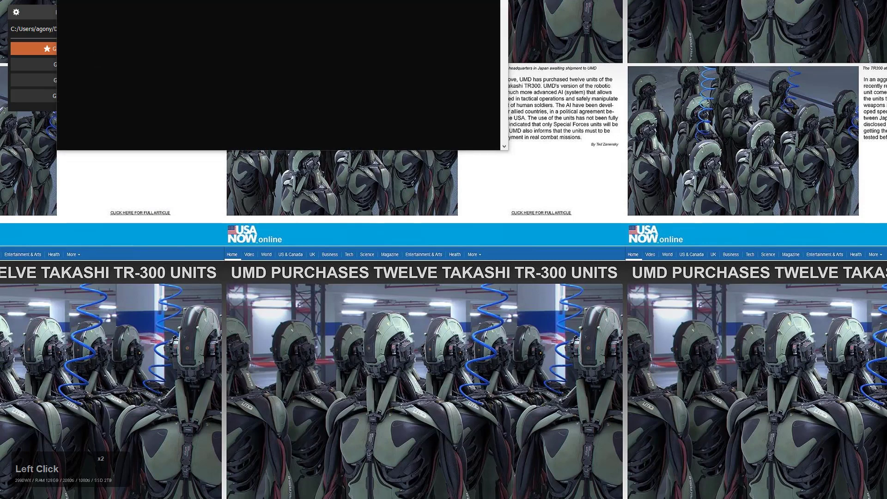
left_click_drag(673, 0, 426, 12)
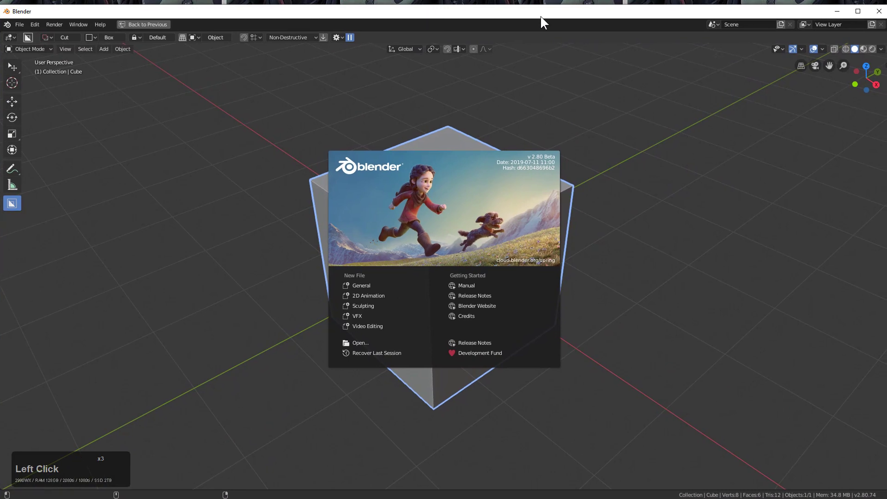
left_click_drag(556, 8, 556, 0)
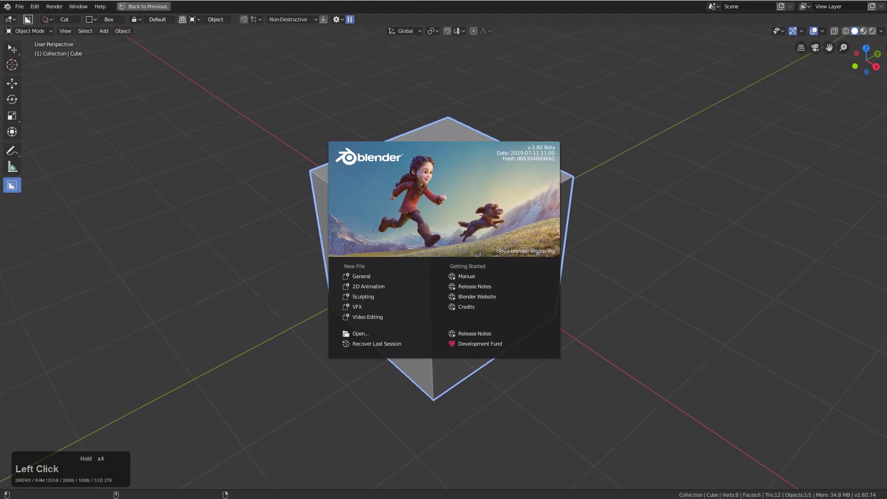
left_click(426, 119)
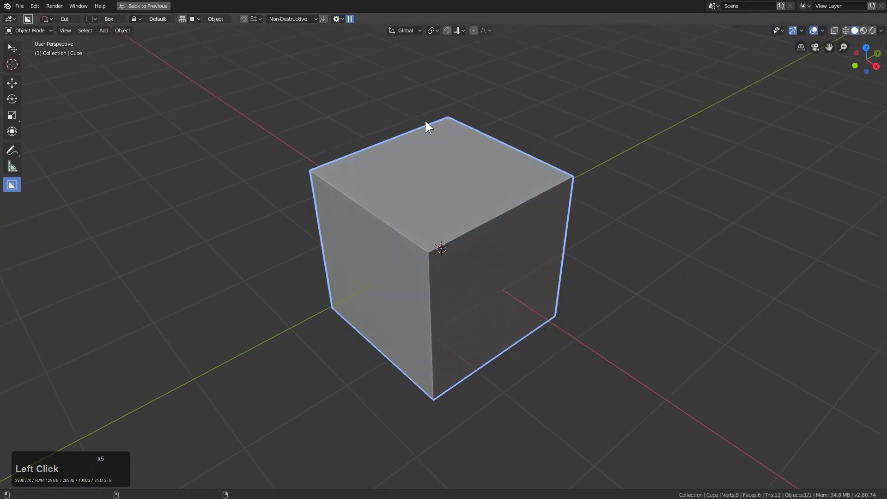
Step: Enter Edit Mode on the cube and add 9 evenly spaced, centred loop cuts across its top and front-left faces
scroll(370, 192, "up", 5)
key("Tab")
key("ctrl+r")
scroll(372, 208, "up", 8)
left_click(372, 208)
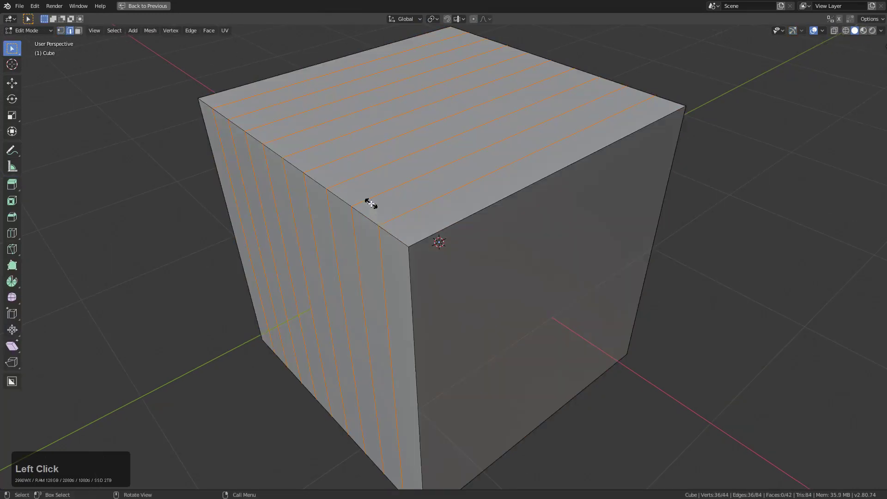
right_click(371, 206)
Step: Select the cube's upper front-left edge loop and start Mira CurveStretch on it with 3 curve points
double_click(369, 219)
key("shift+grave")
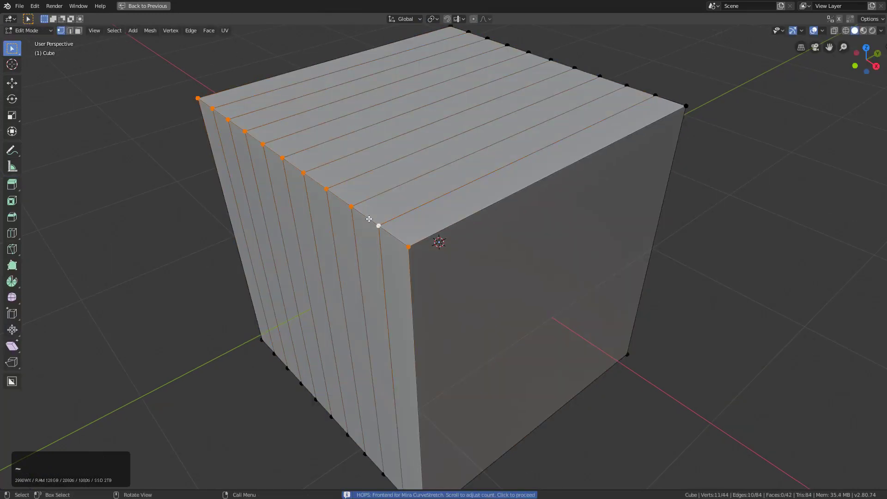
scroll(370, 218, "down", 2)
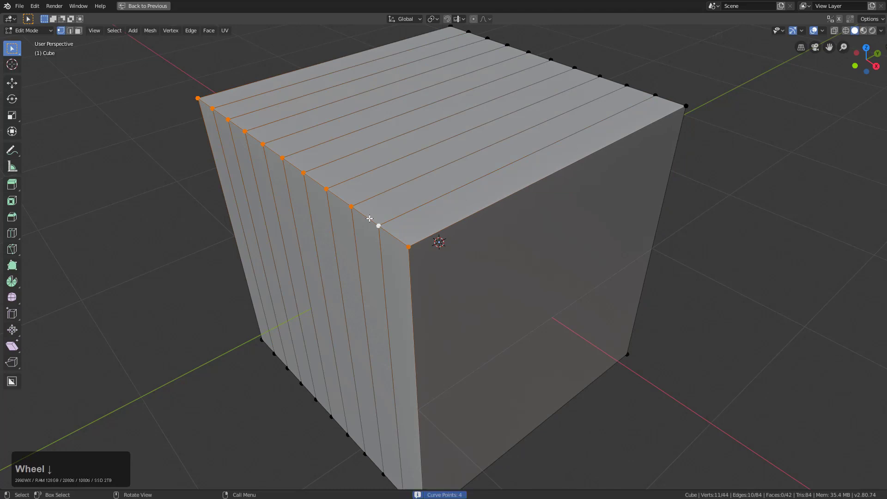
left_click(370, 218)
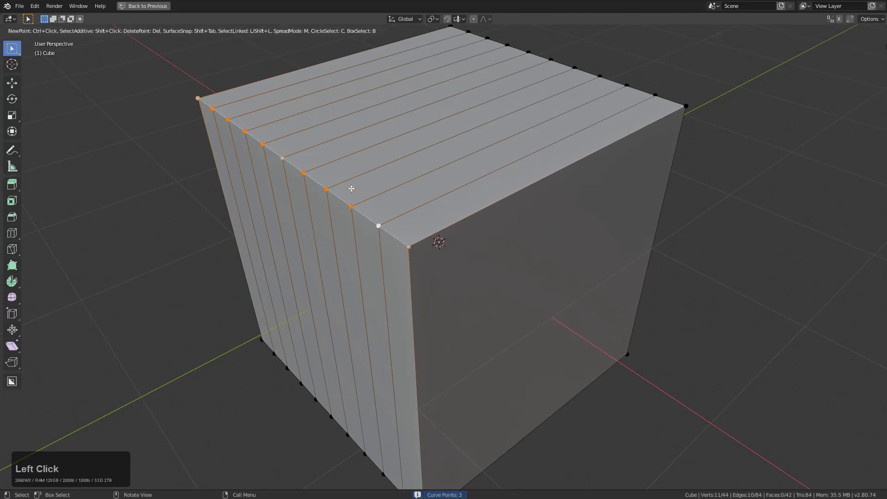
Step: Bend the selected edge by moving the middle curve point and pulling the front corner's curve point outward and down
left_click_drag(286, 165, 276, 207)
middle_click_drag(237, 227, 259, 183)
left_click_drag(221, 154, 221, 81)
middle_click_drag(221, 81, 333, 107)
left_click_drag(329, 100, 352, 87)
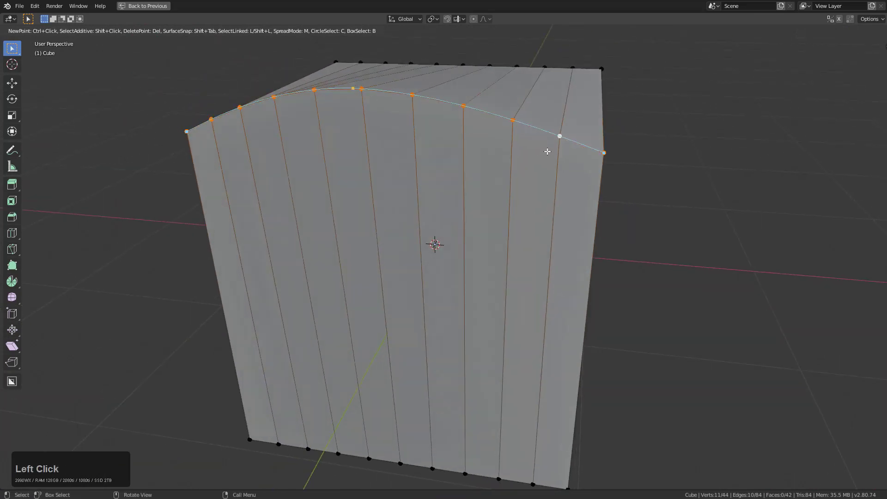
left_click_drag(607, 152, 751, 232)
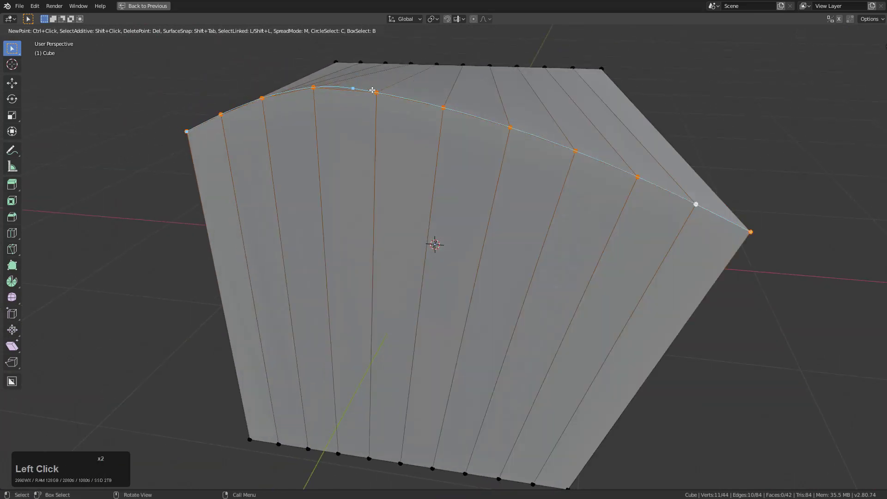
left_click_drag(356, 89, 406, 117)
Step: Pull the middle curve point outward as seen from above to round the edge, and finish CurveStretch
scroll(422, 140, "down", 2)
middle_click_drag(422, 140, 291, 183)
left_click_drag(291, 183, 256, 161)
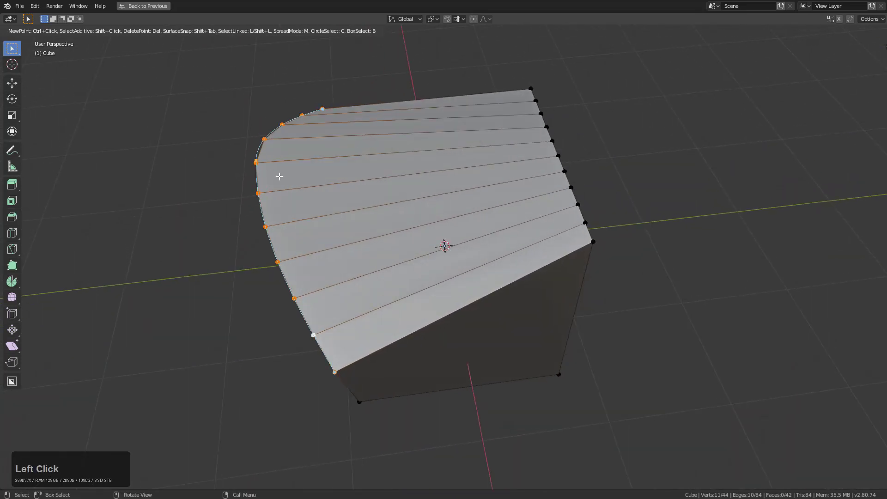
middle_click_drag(257, 162, 365, 183)
scroll(348, 177, "up", 1)
right_click(347, 178)
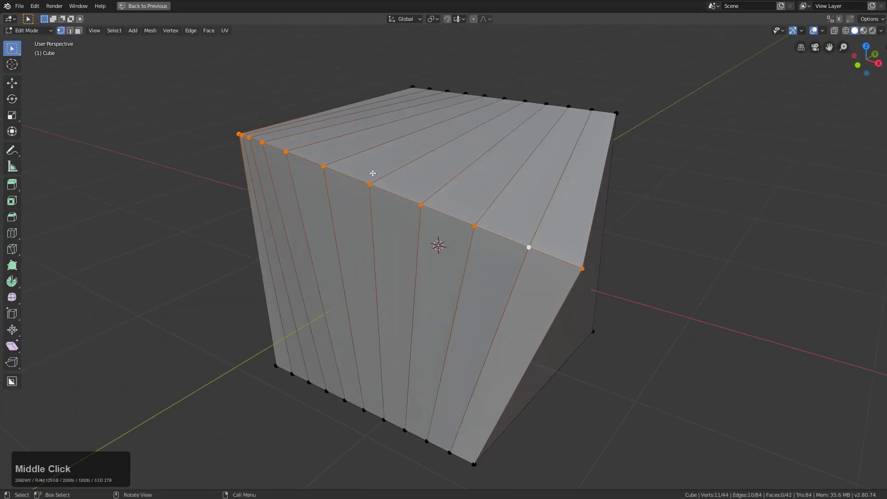
Step: Display the Mira Tools options in the viewport sidebar
key("n")
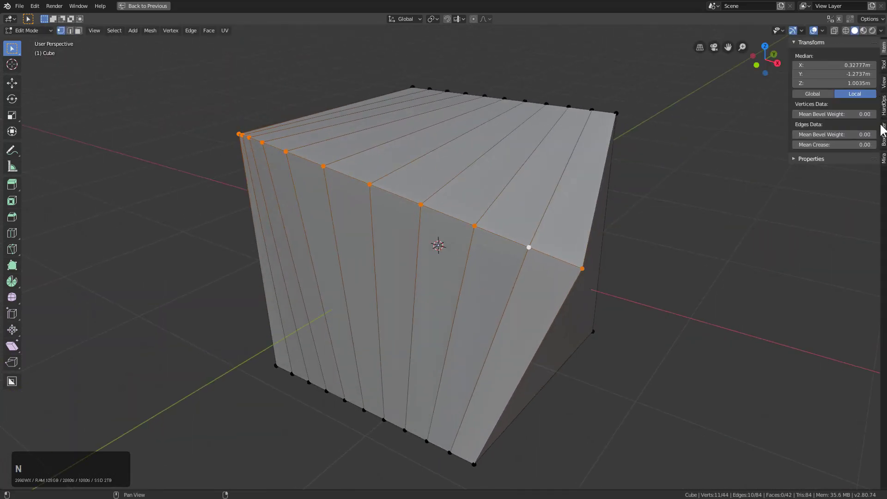
left_click(884, 158)
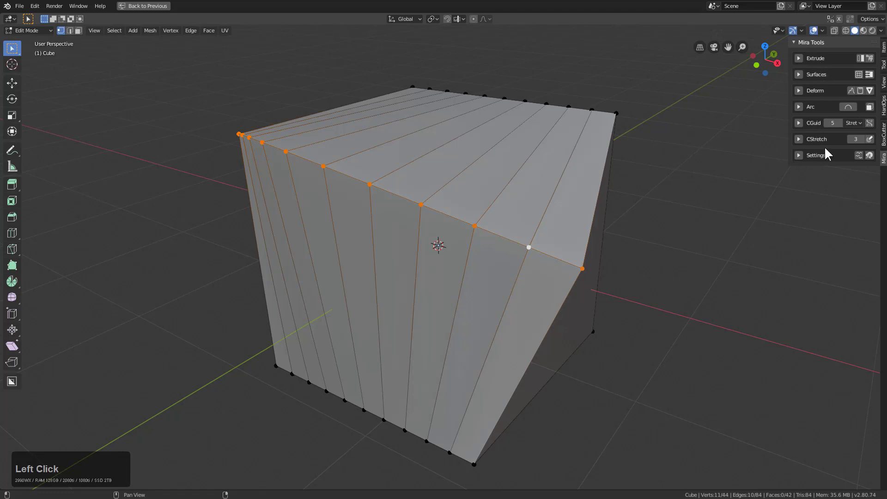
middle_click_drag(513, 155, 518, 153)
Step: Return to Object Mode and examine the MiraPrimitives among the meshes that can be added
key("Tab")
key("shift+a")
mouse_move(503, 159)
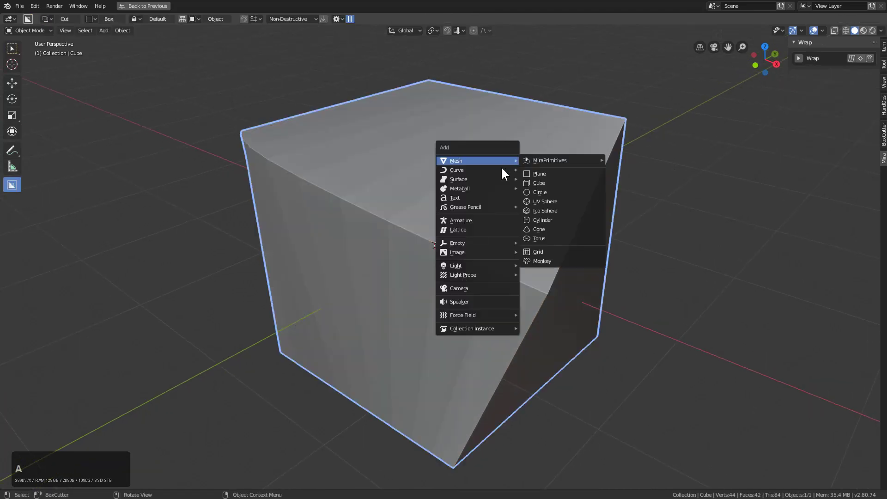
mouse_move(572, 164)
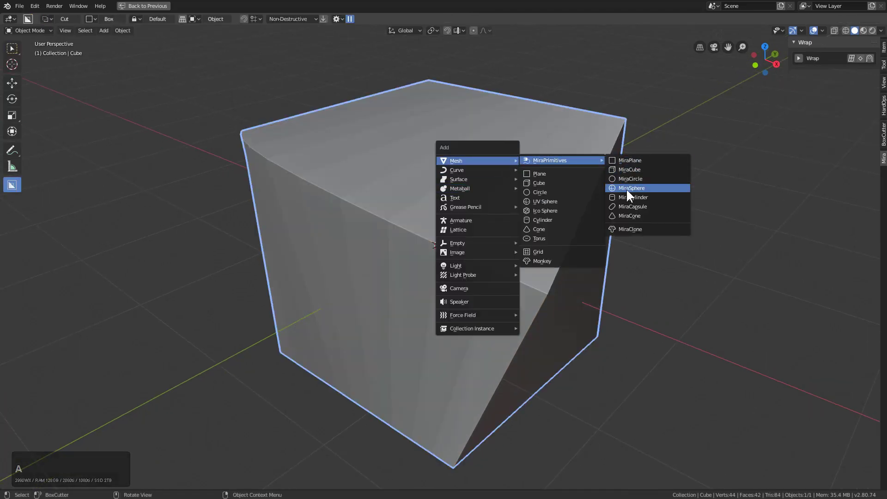
key("Tab")
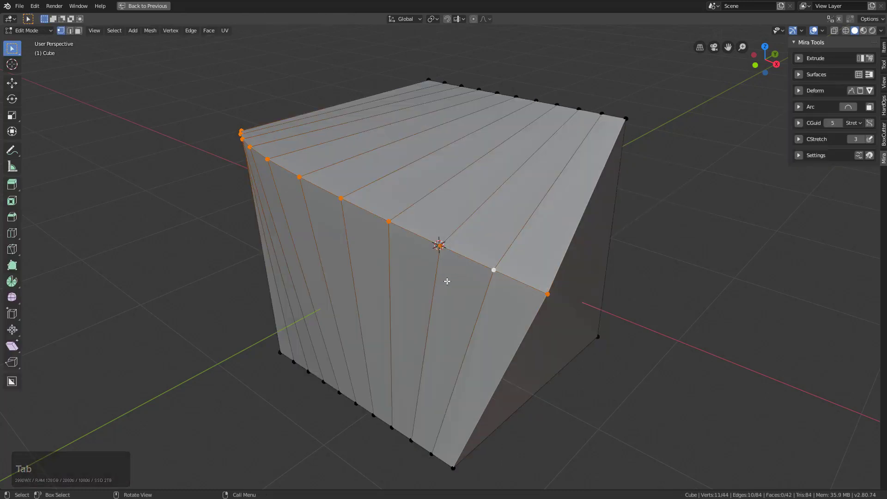
key("Tab")
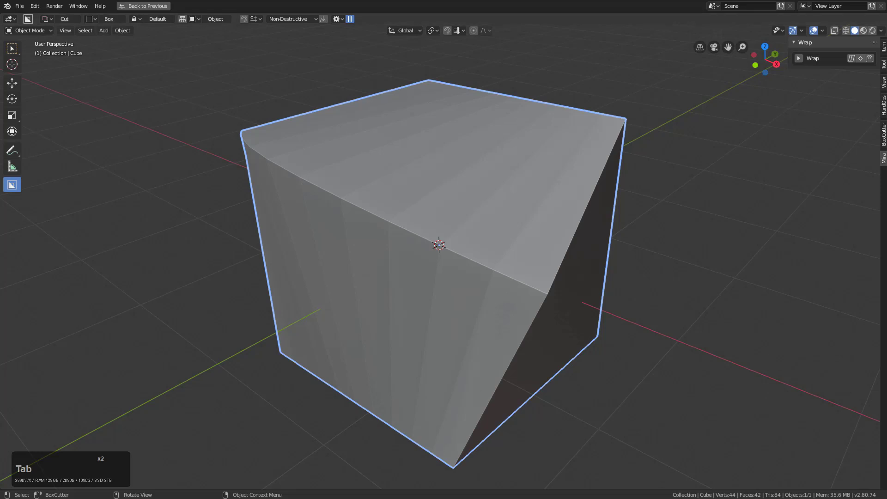